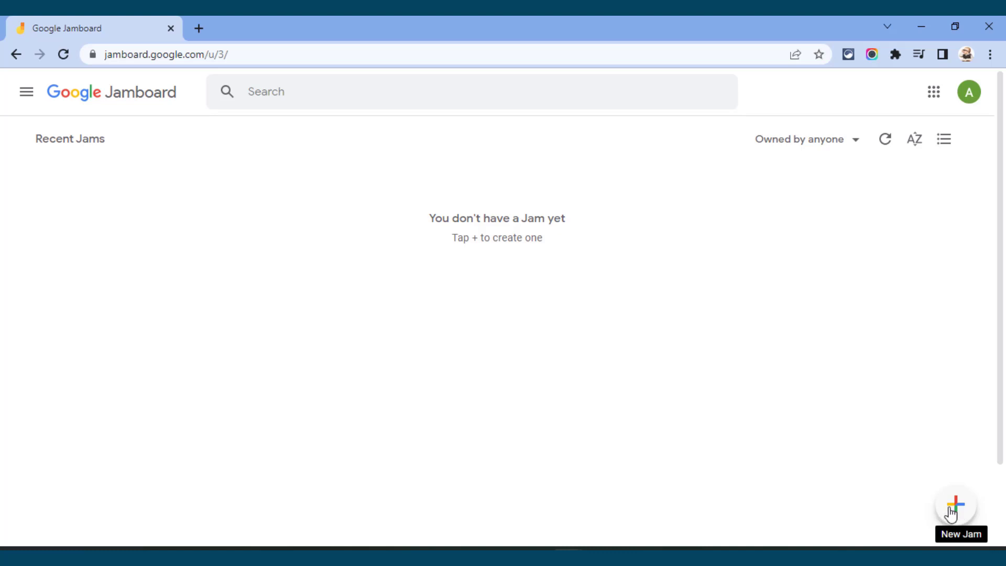
# Step: Create a new Jam and rename it "Body Parts"
pyautogui.click(950, 513)
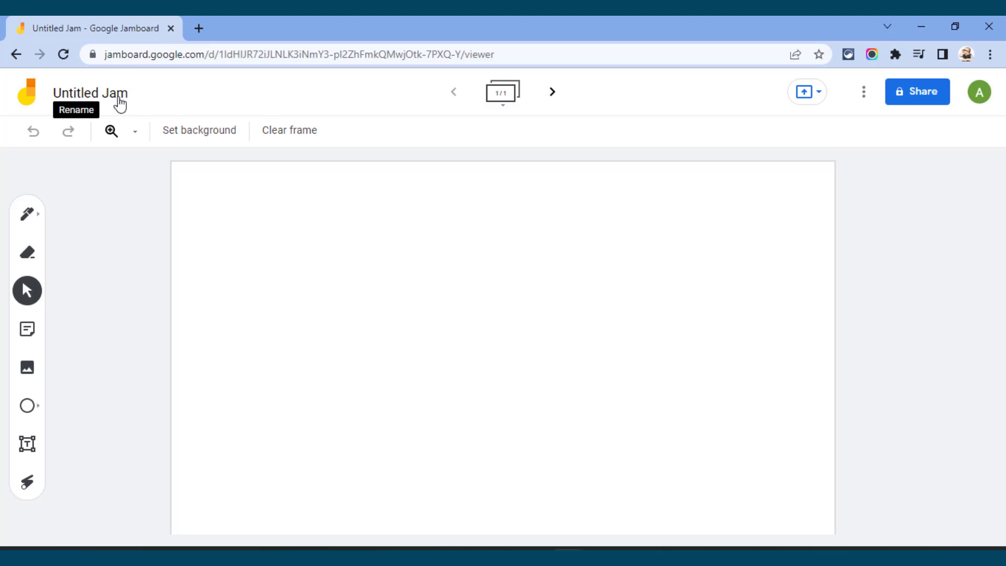
pyautogui.click(99, 103)
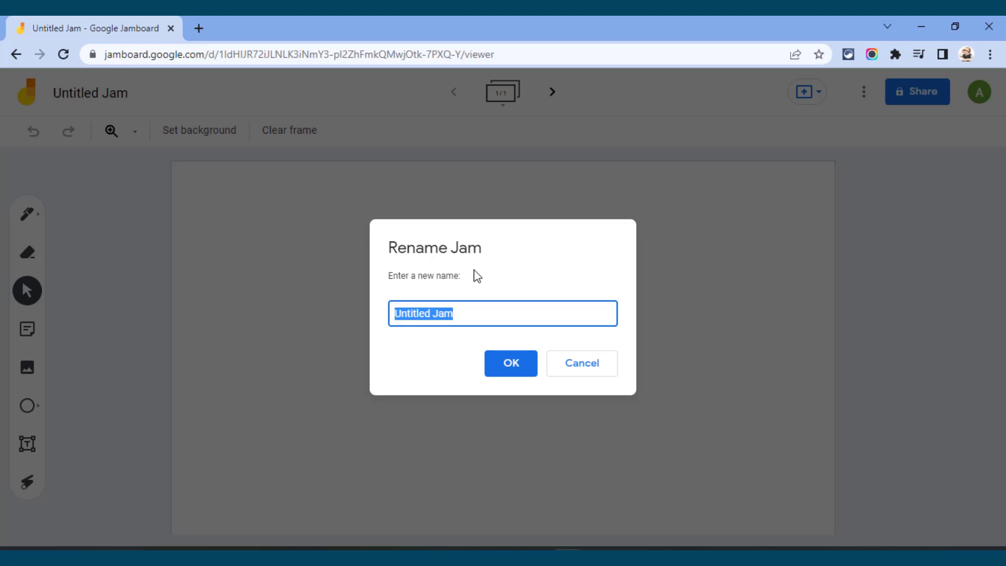
pyautogui.write('Body Parts')
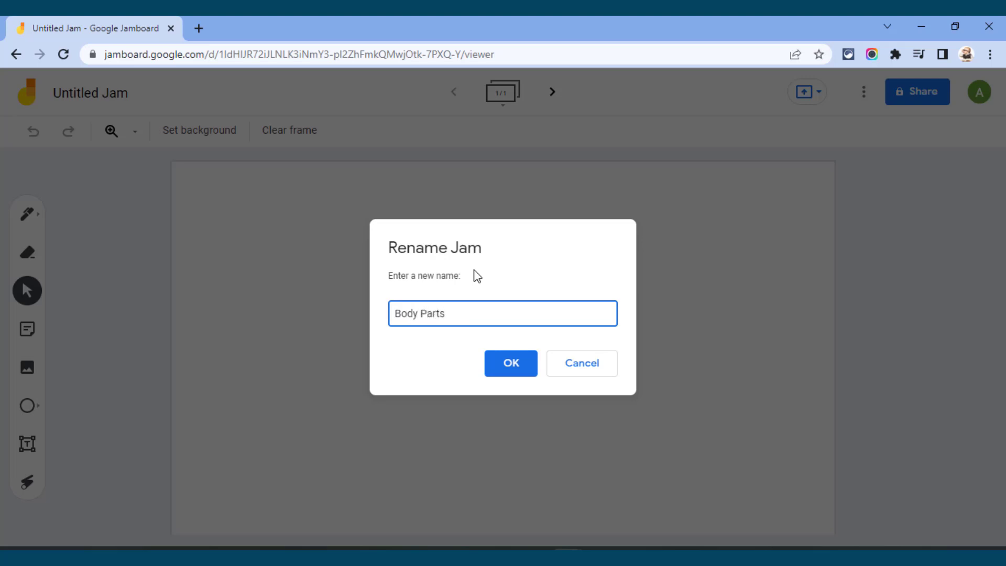
pyautogui.click(510, 366)
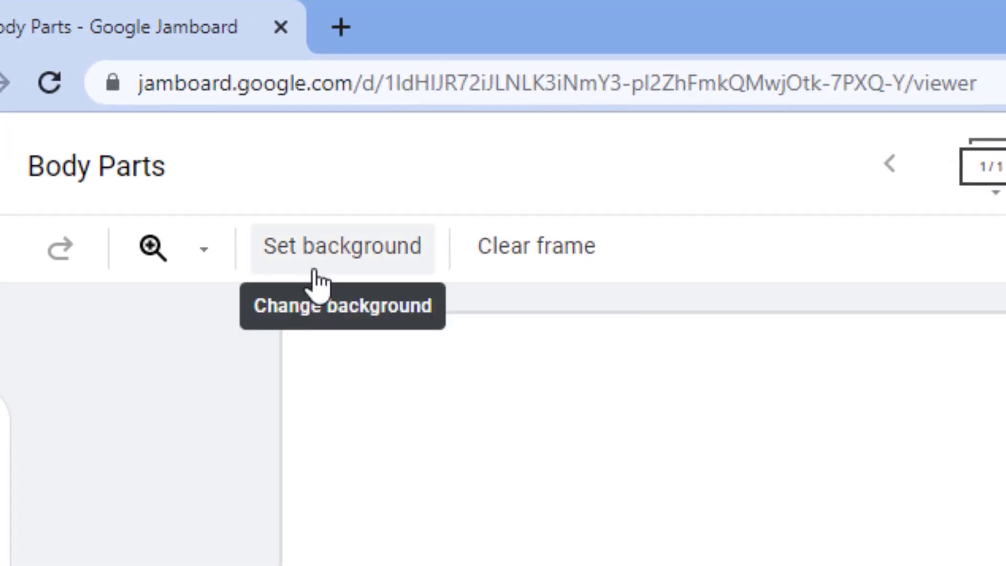
# Step: Try the dotted, lined and solid blue backgrounds on the frame
pyautogui.click(329, 260)
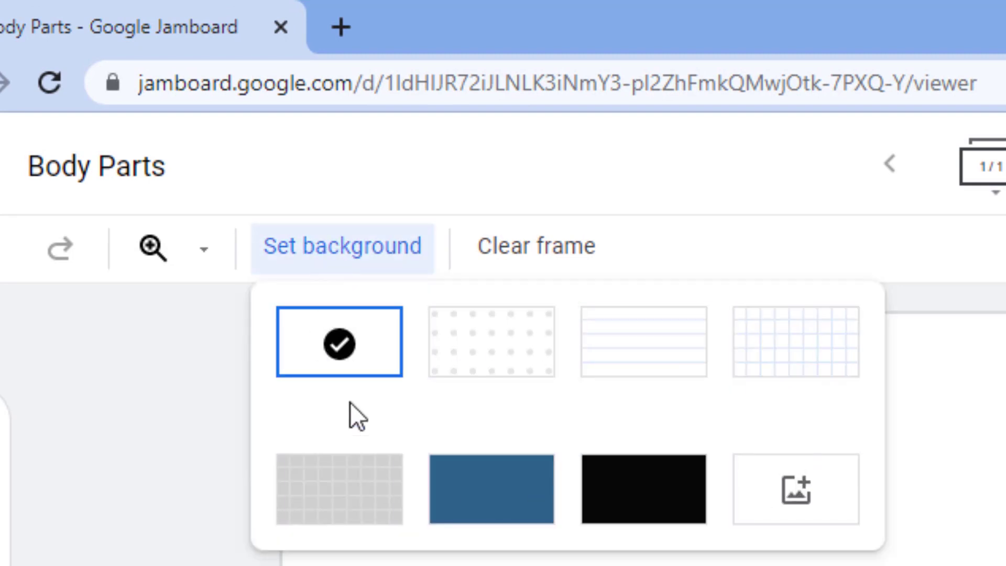
pyautogui.click(482, 340)
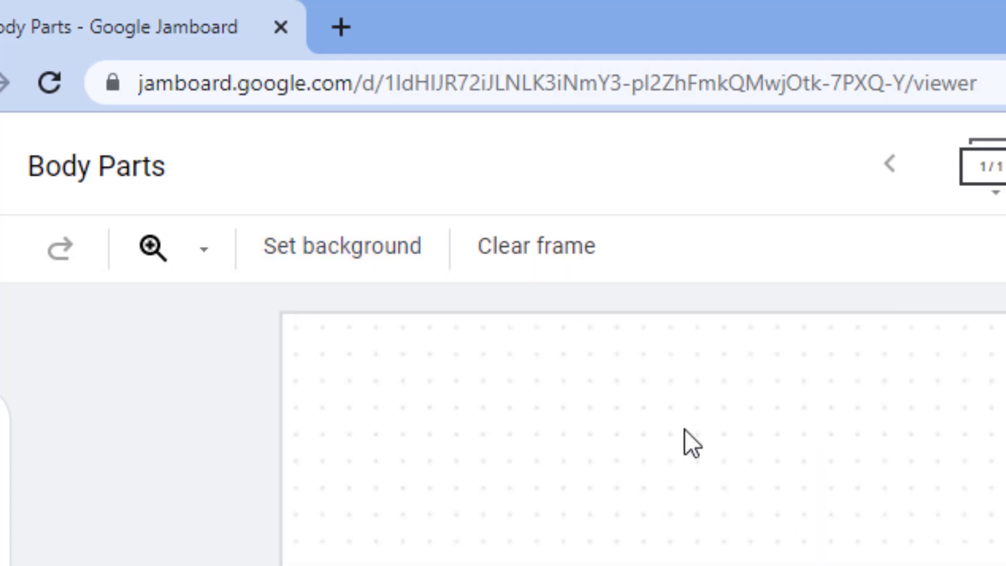
pyautogui.click(382, 258)
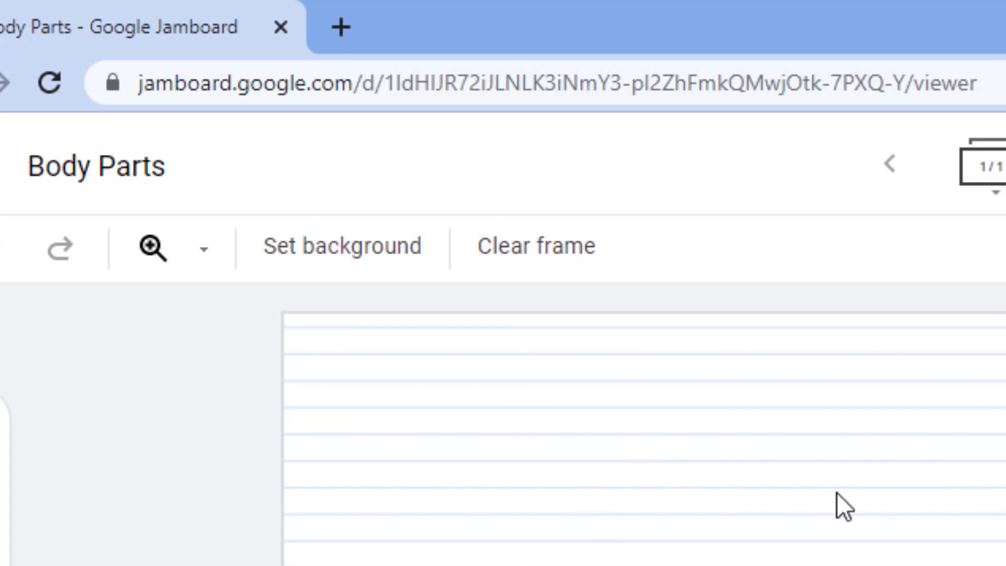
pyautogui.click(371, 269)
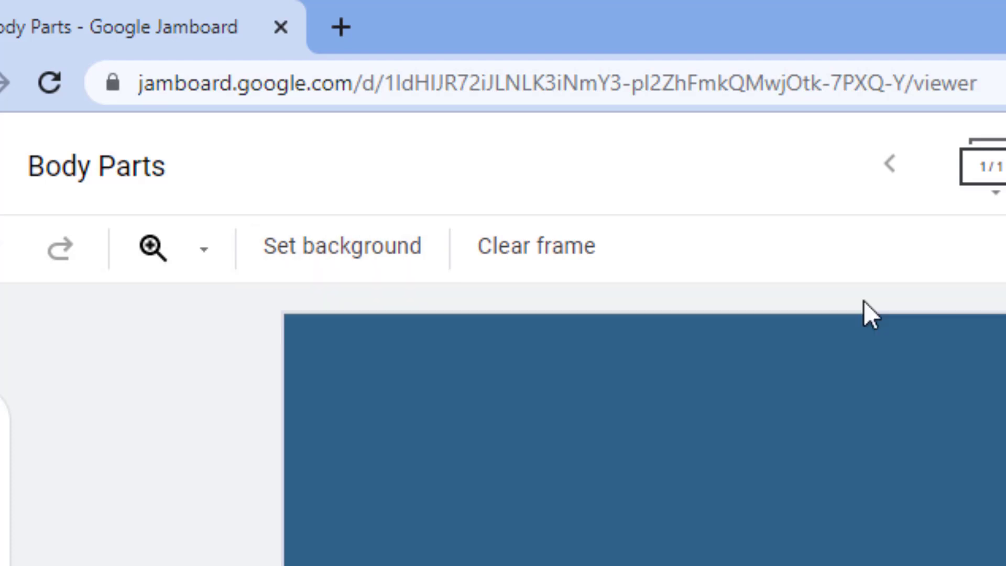
# Step: Examine the sources for a custom background image, including file upload and Google Image Search
pyautogui.click(375, 269)
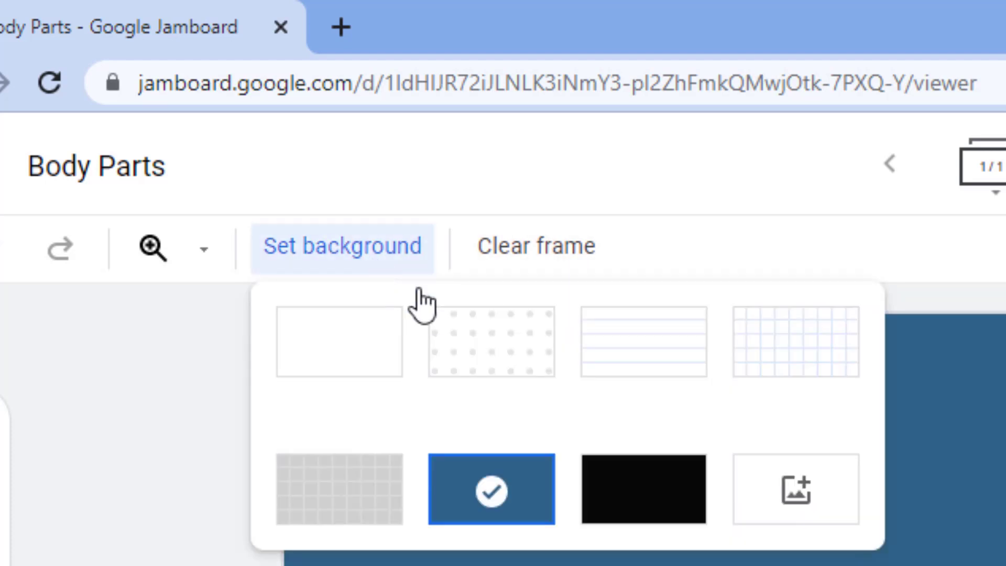
pyautogui.click(786, 494)
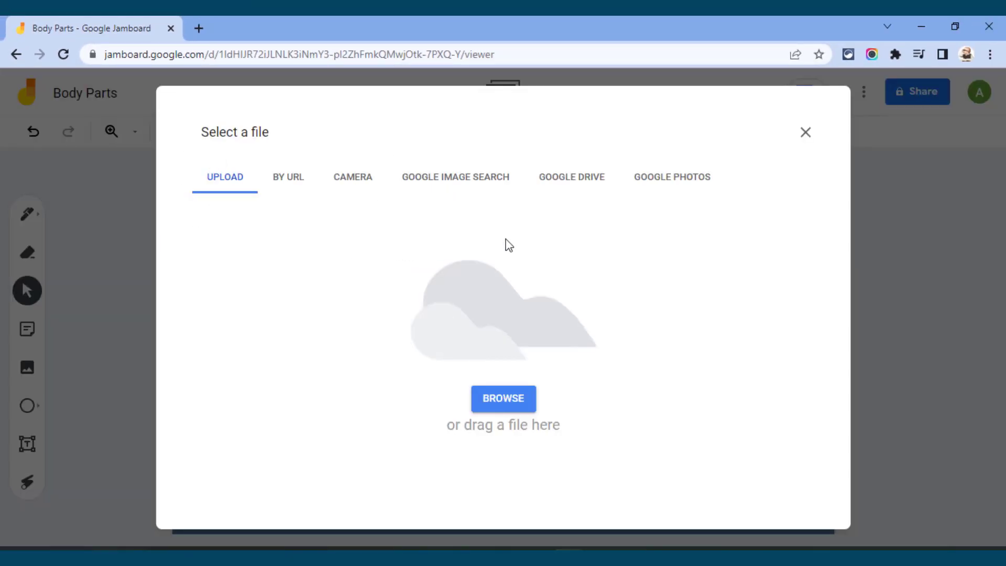
pyautogui.click(472, 184)
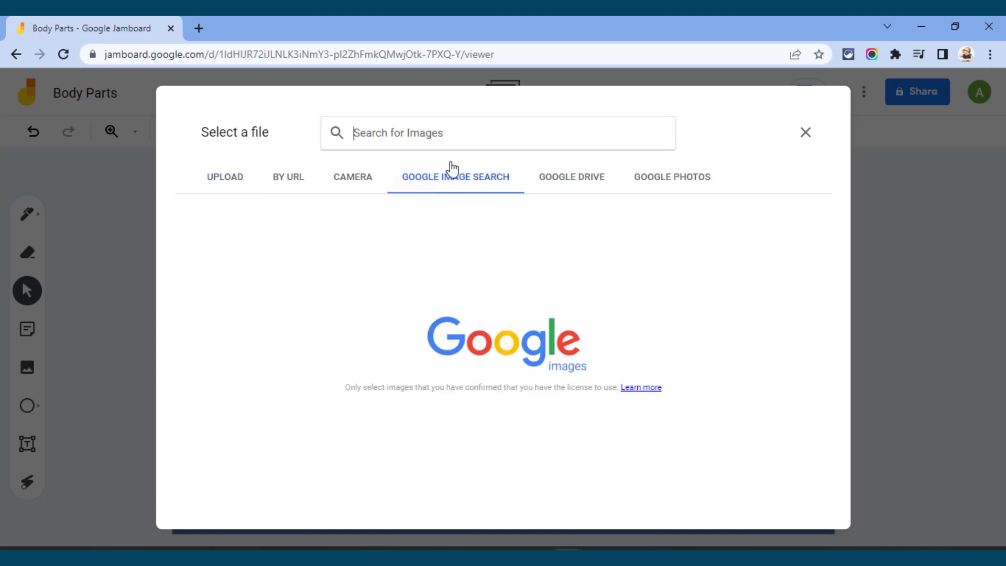
pyautogui.click(230, 186)
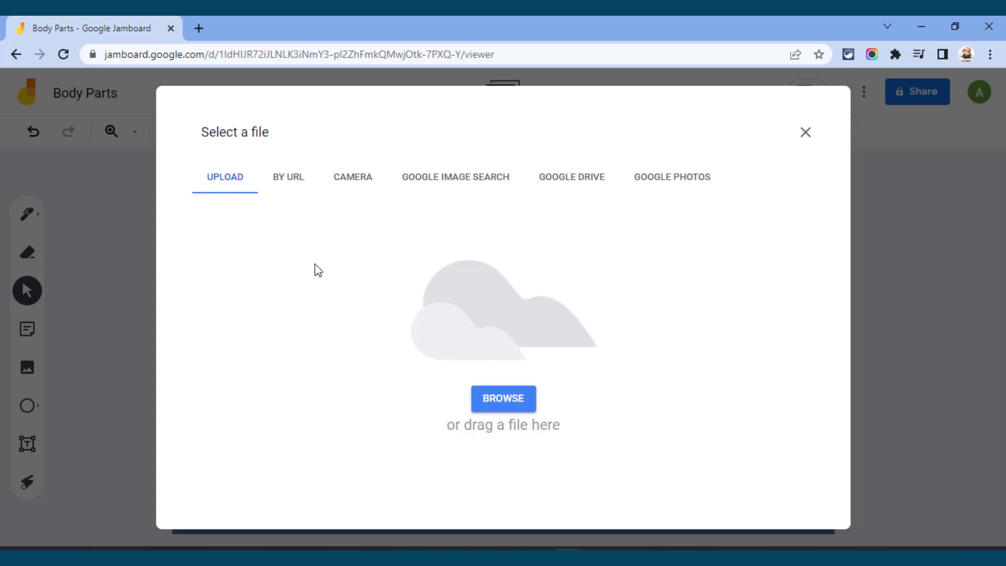
pyautogui.click(440, 187)
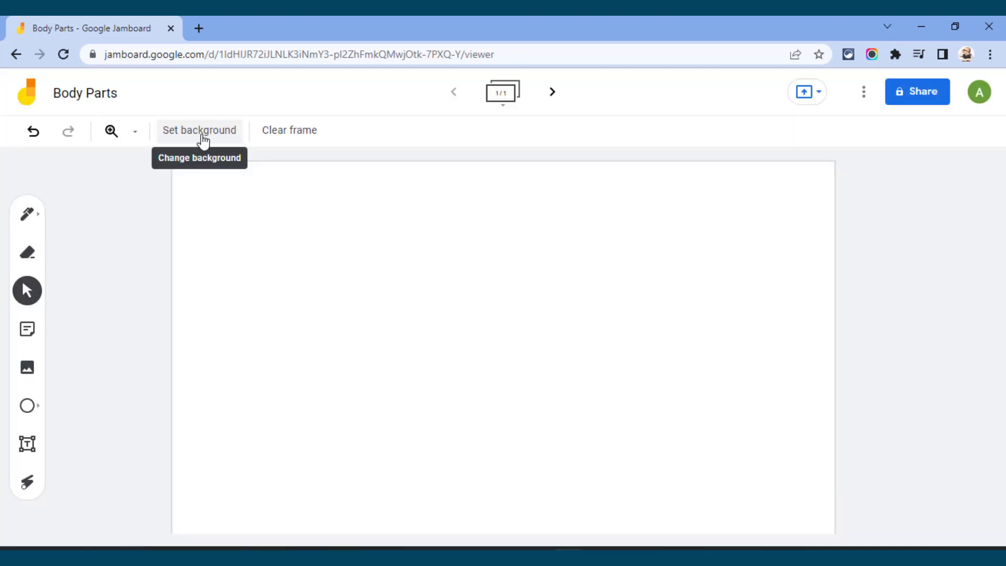
pyautogui.click(204, 140)
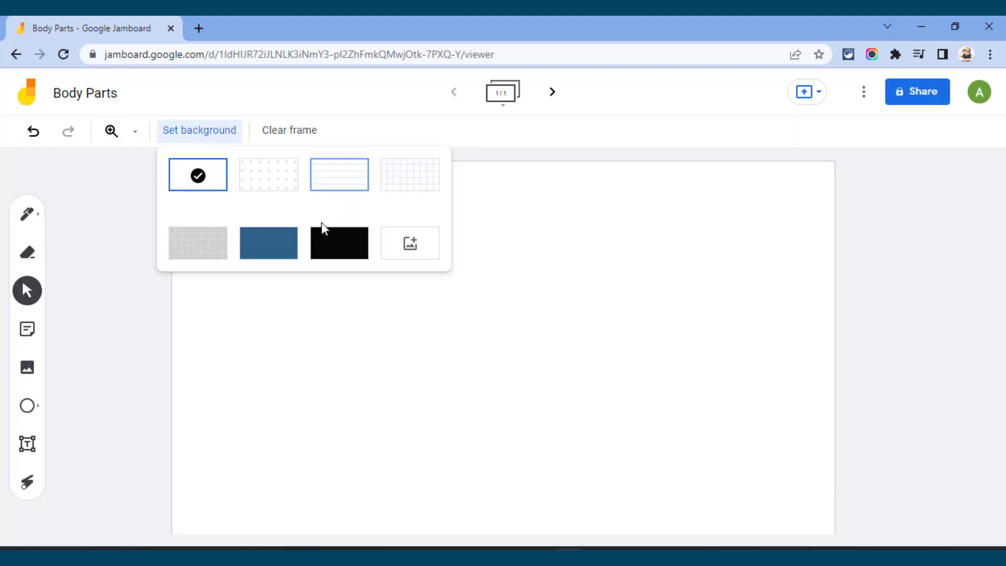
pyautogui.click(609, 289)
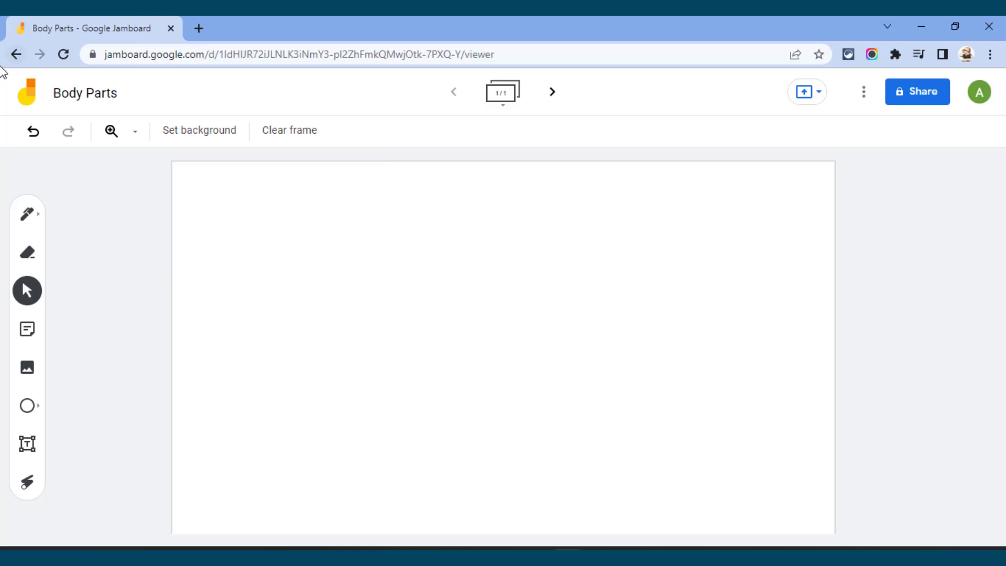
pyautogui.click(203, 141)
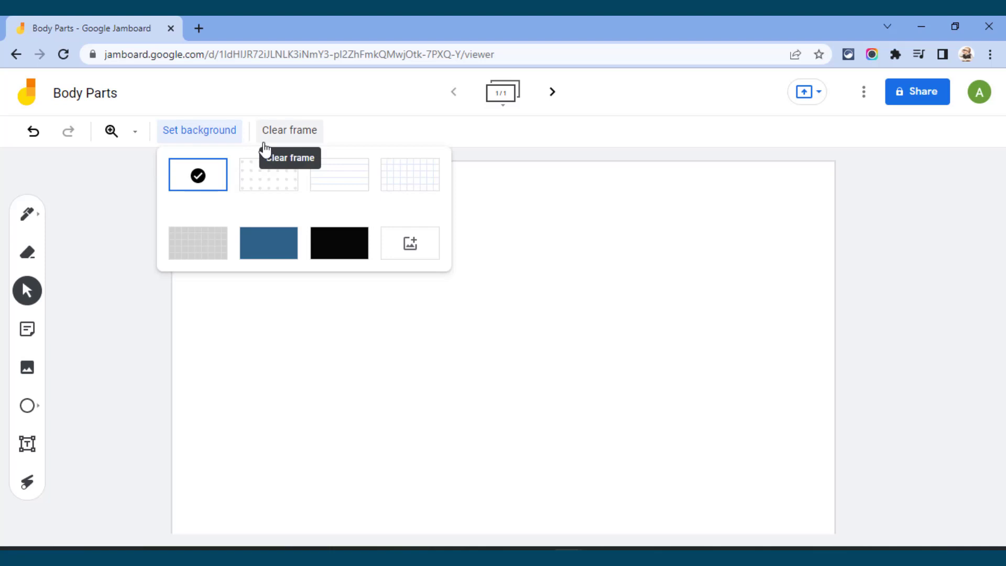
pyautogui.click(208, 131)
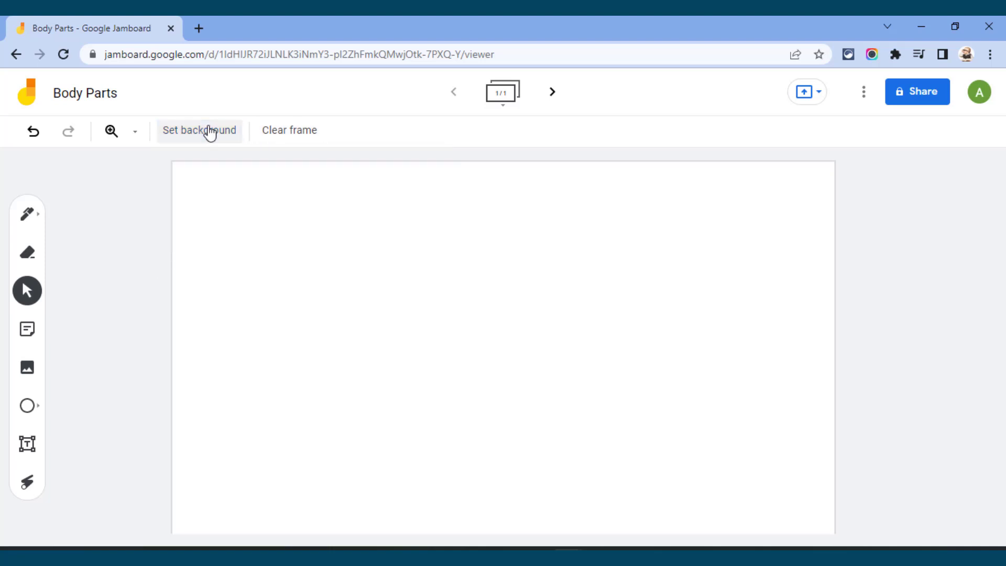
# Step: Add a text box reading "Body Parts" near the upper edge of the frame
pyautogui.click(29, 449)
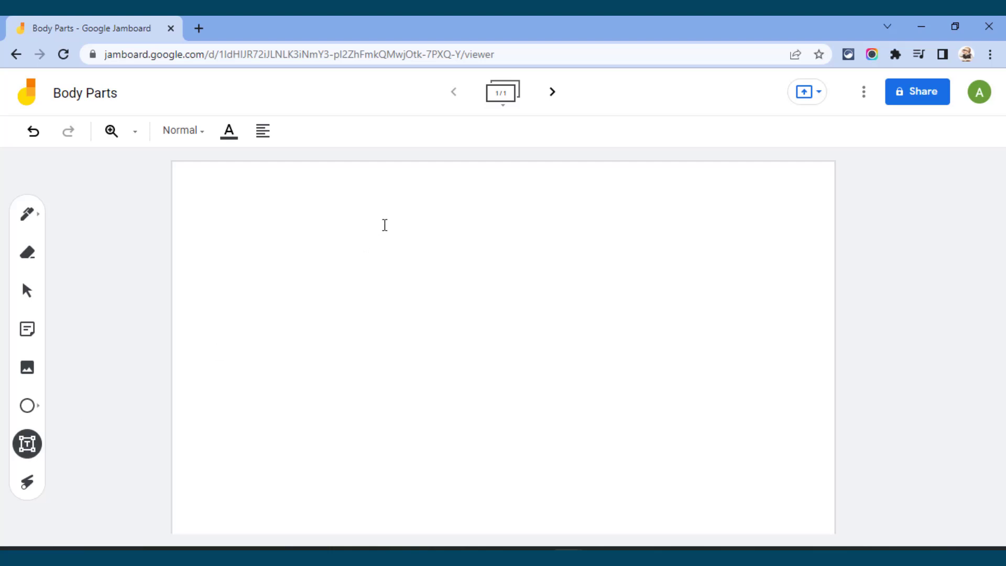
pyautogui.click(352, 194)
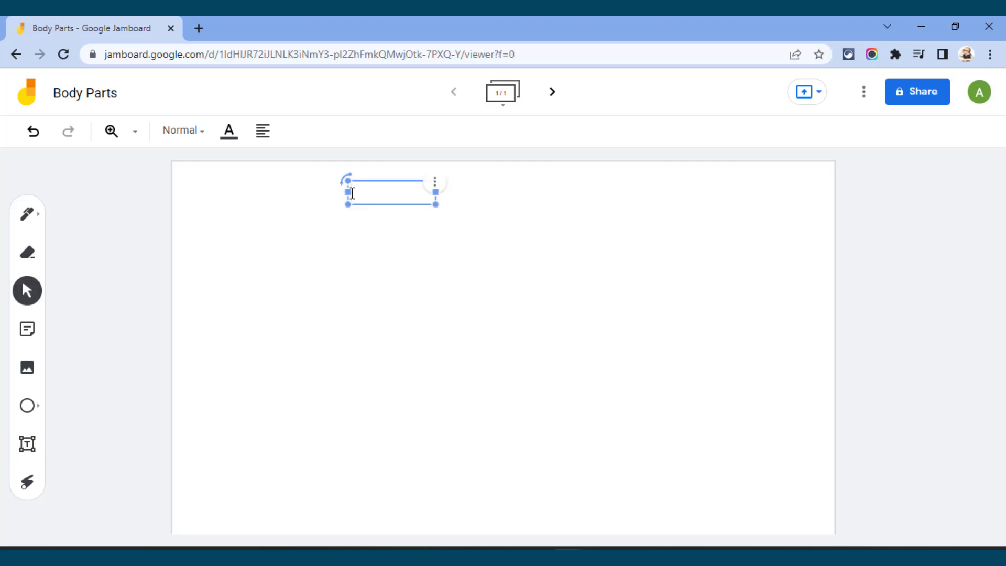
pyautogui.write('Body Parts')
# Step: Format the "Body Parts" text with the Title style, red colour and centre alignment
pyautogui.click(205, 137)
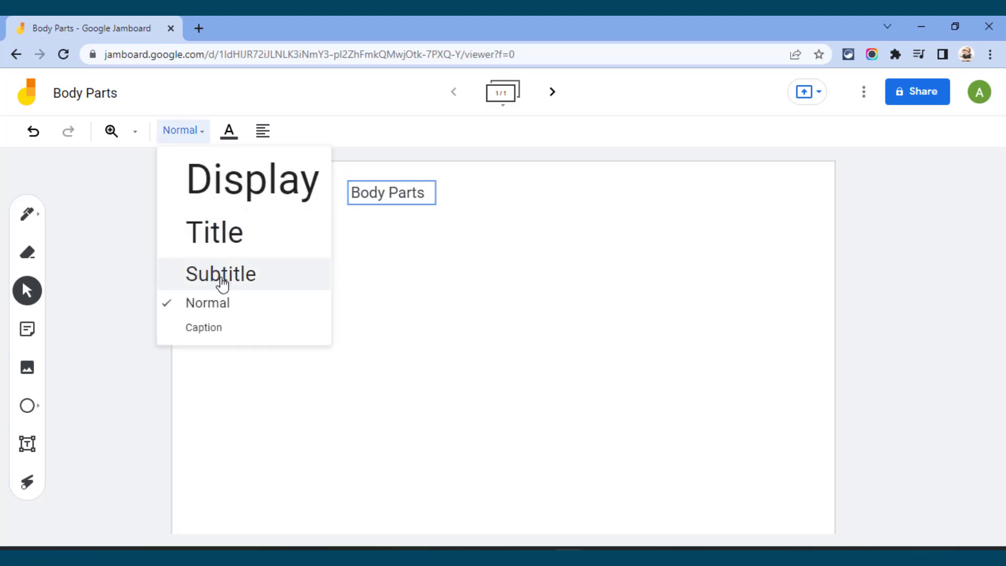
pyautogui.click(220, 237)
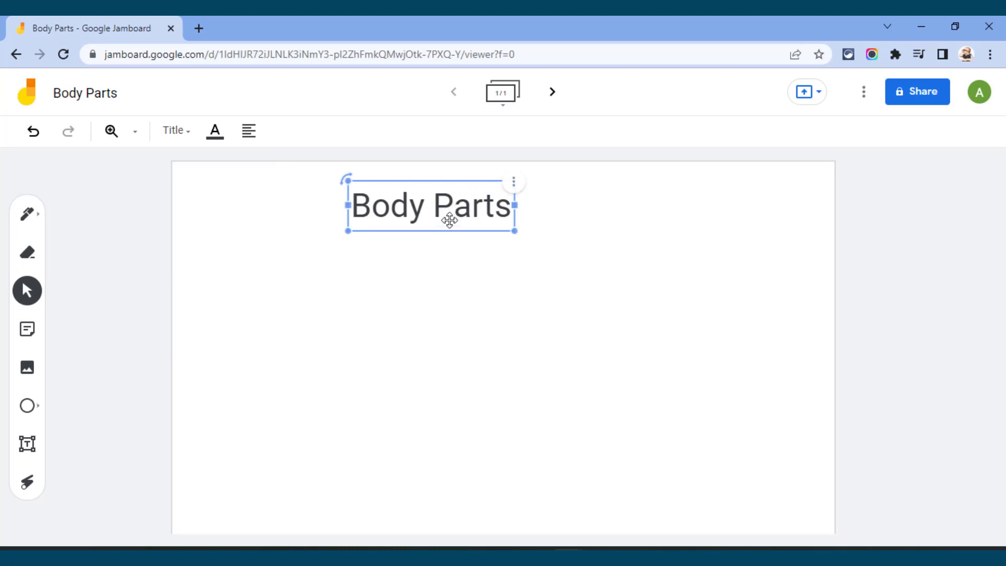
pyautogui.click(214, 132)
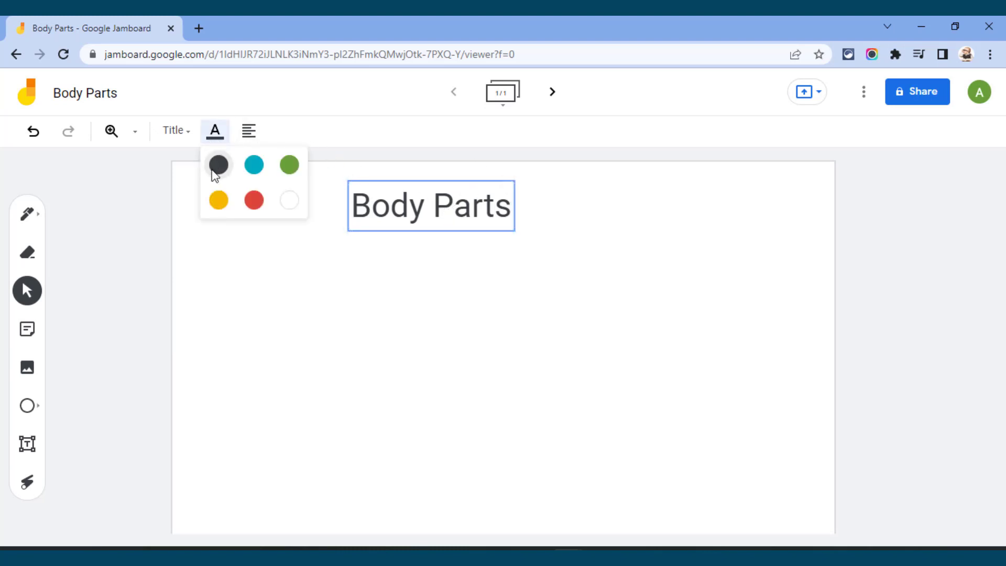
pyautogui.click(254, 200)
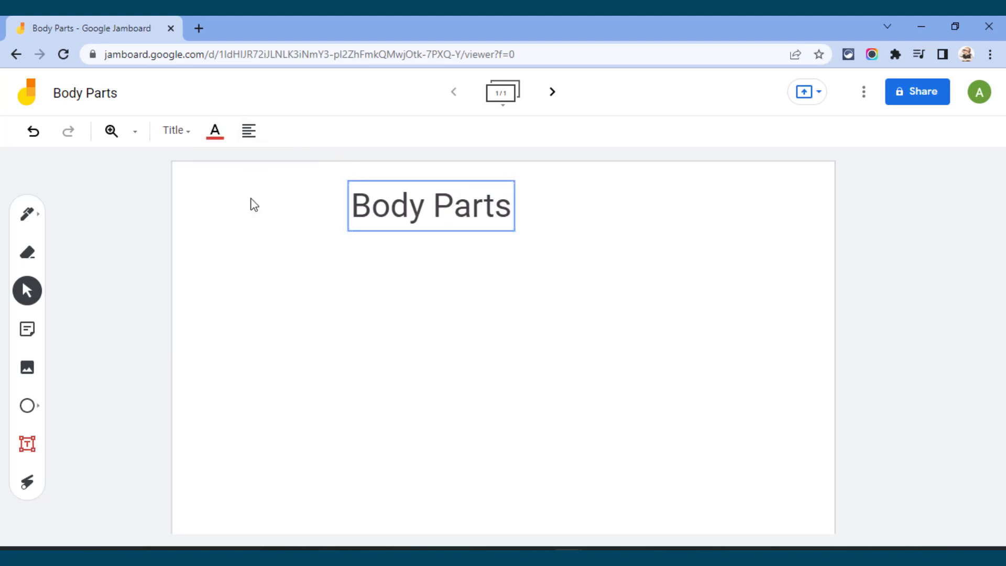
pyautogui.click(248, 132)
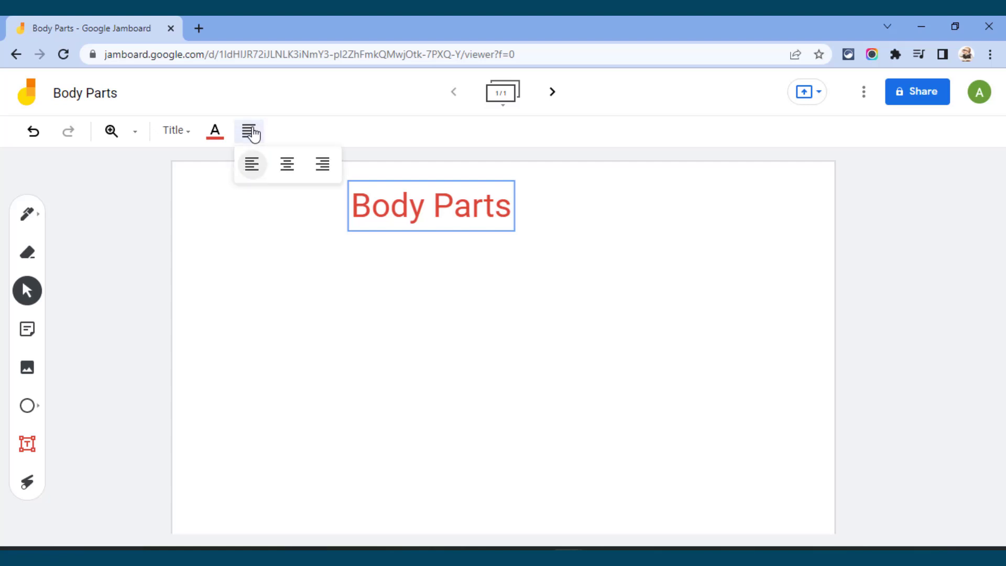
pyautogui.click(287, 164)
# Step: Move the "Body Parts" heading right to the horizontal middle of the frame
pyautogui.click(419, 211)
pyautogui.moveTo(430, 212); pyautogui.dragTo(495, 211)
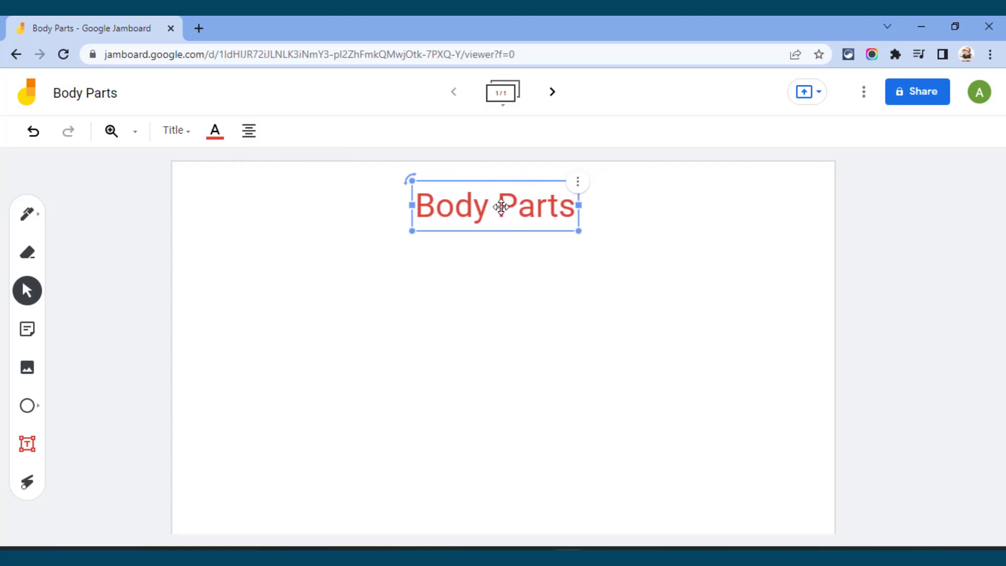
pyautogui.click(501, 248)
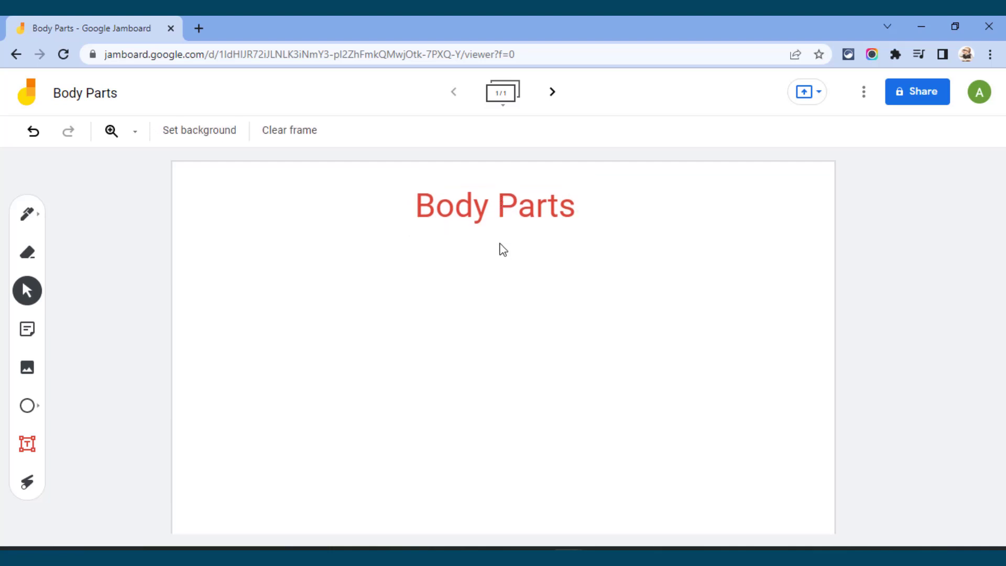
# Step: Add a Caption-style text box reading "ahfdhs" below and left of the heading, and enlarge it
pyautogui.click(28, 449)
pyautogui.click(346, 274)
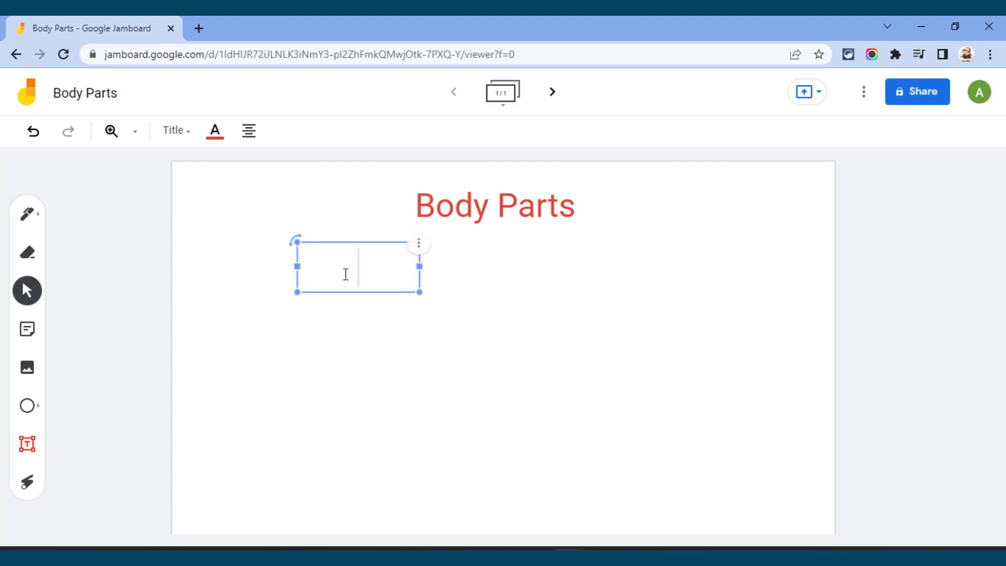
pyautogui.click(566, 285)
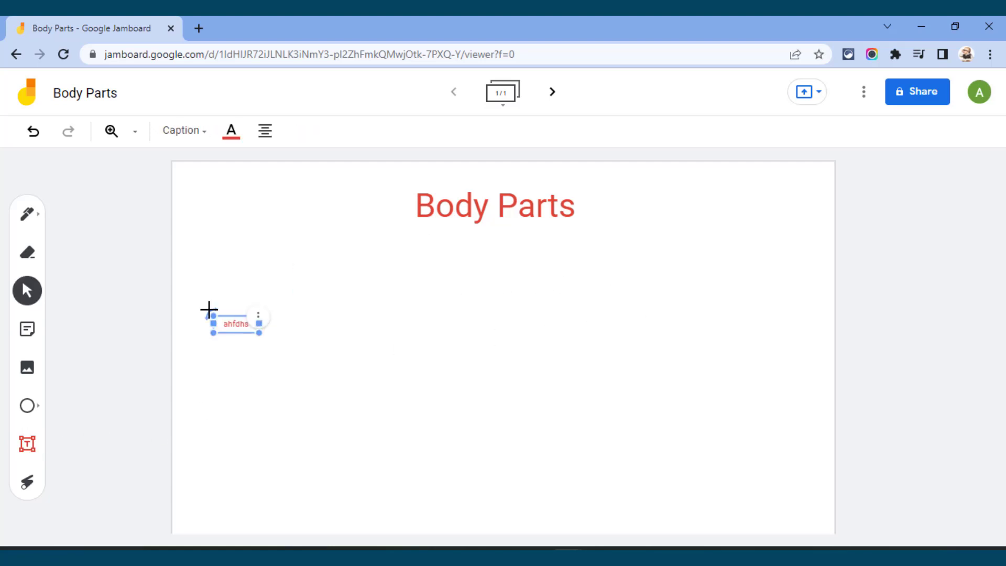
pyautogui.moveTo(208, 310); pyautogui.dragTo(168, 320)
# Step: Place a duplicate of the "ahfdhs" text box to its right and delete that copy
pyautogui.click(339, 317)
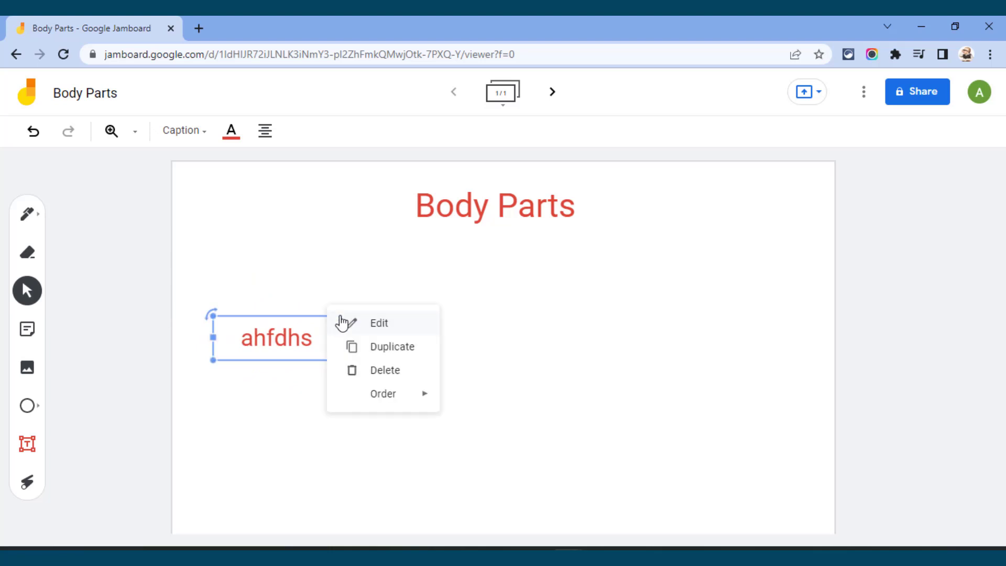
pyautogui.click(374, 327)
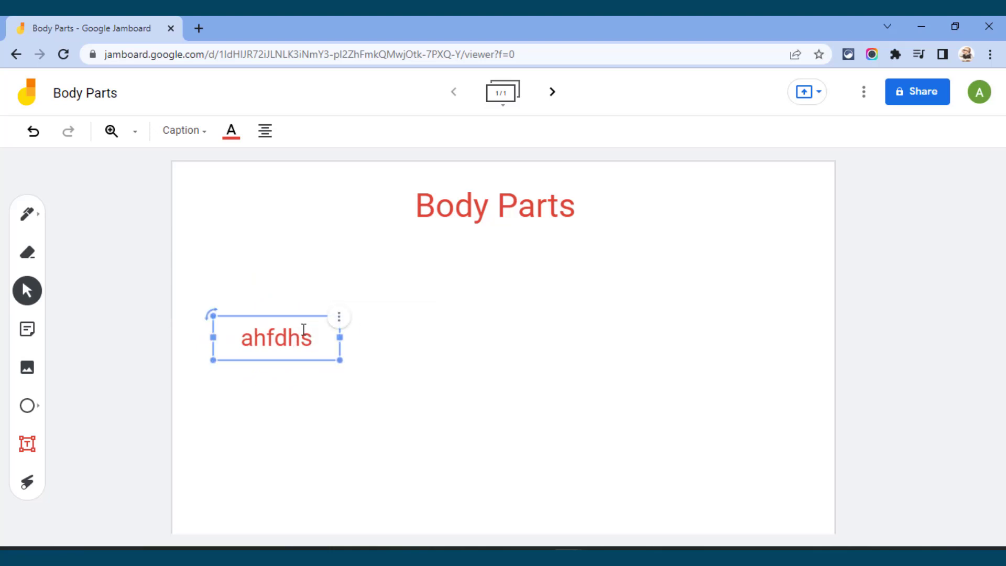
pyautogui.click(340, 318)
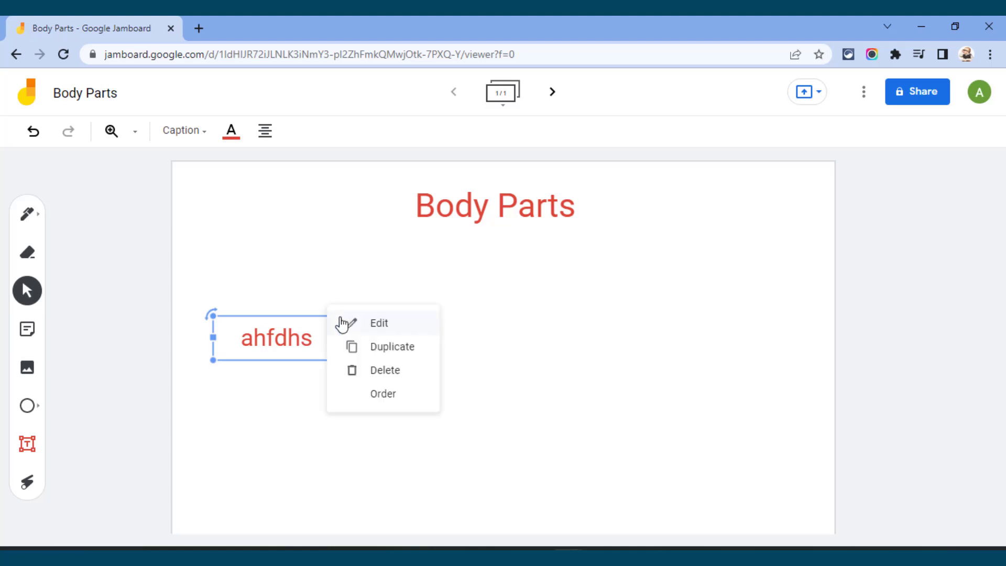
pyautogui.click(360, 348)
pyautogui.moveTo(322, 351); pyautogui.dragTo(504, 333)
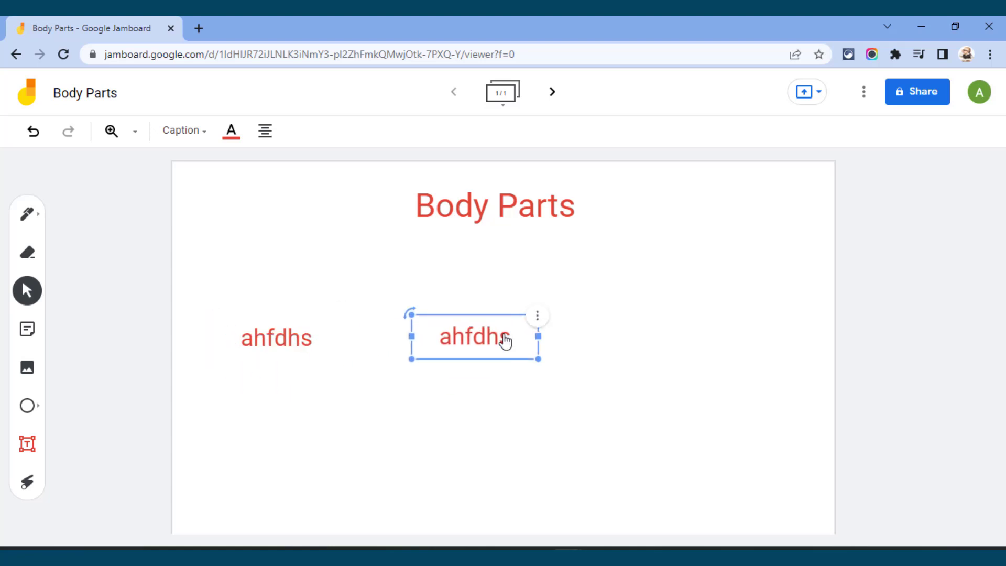
pyautogui.click(537, 317)
pyautogui.click(596, 376)
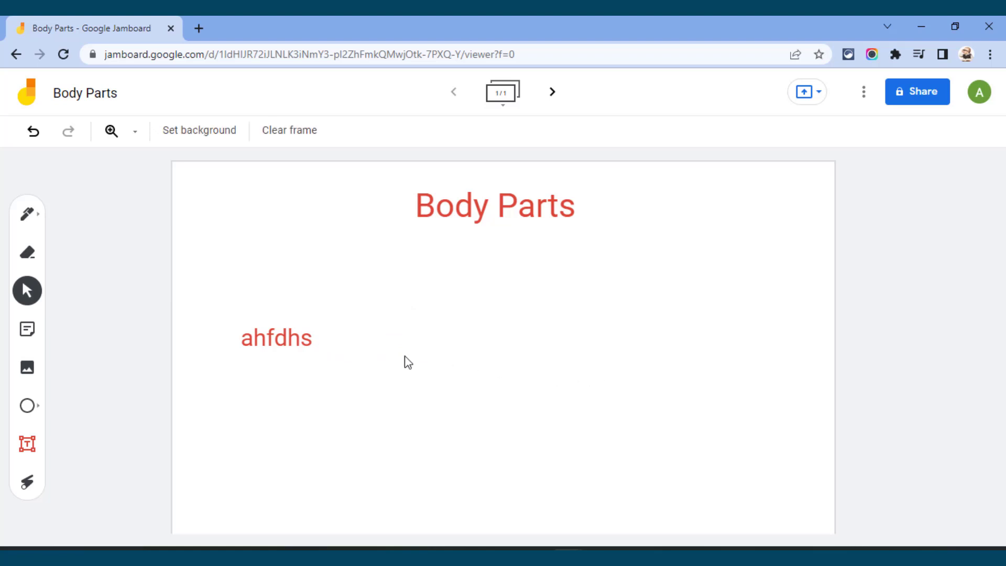
# Step: Delete the remaining "ahfdhs" text box from the frame
pyautogui.click(308, 335)
pyautogui.click(341, 320)
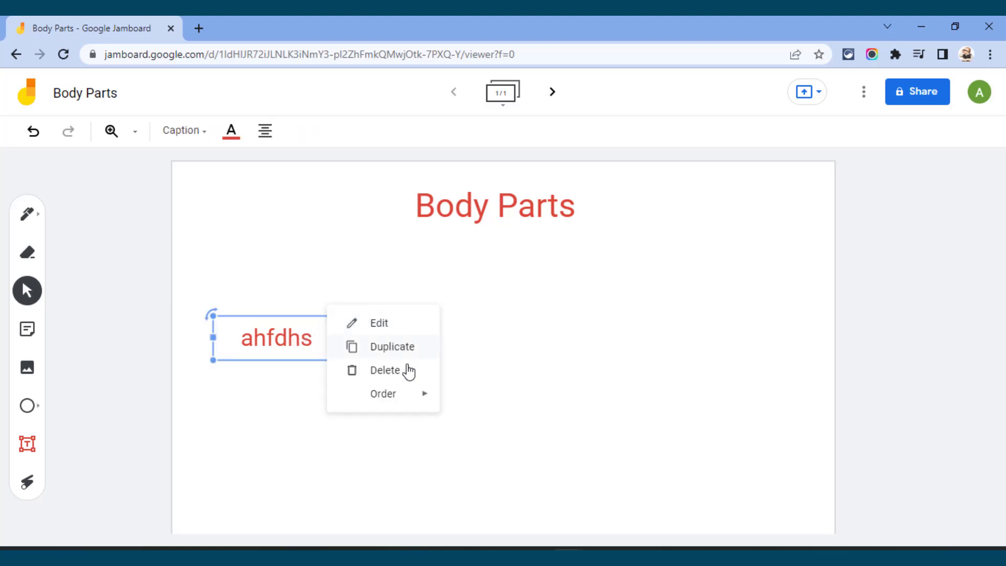
pyautogui.moveTo(399, 401)
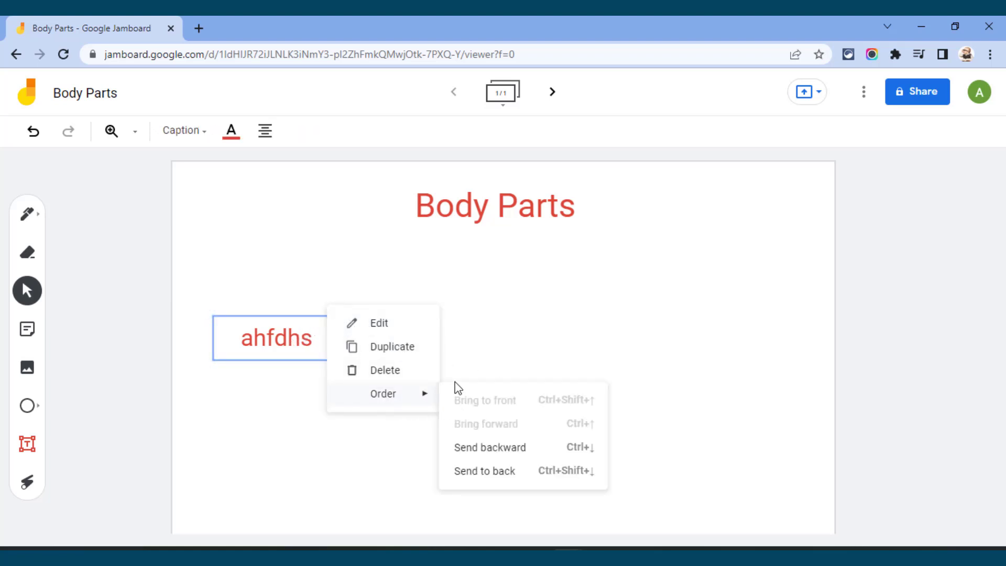
pyautogui.click(391, 372)
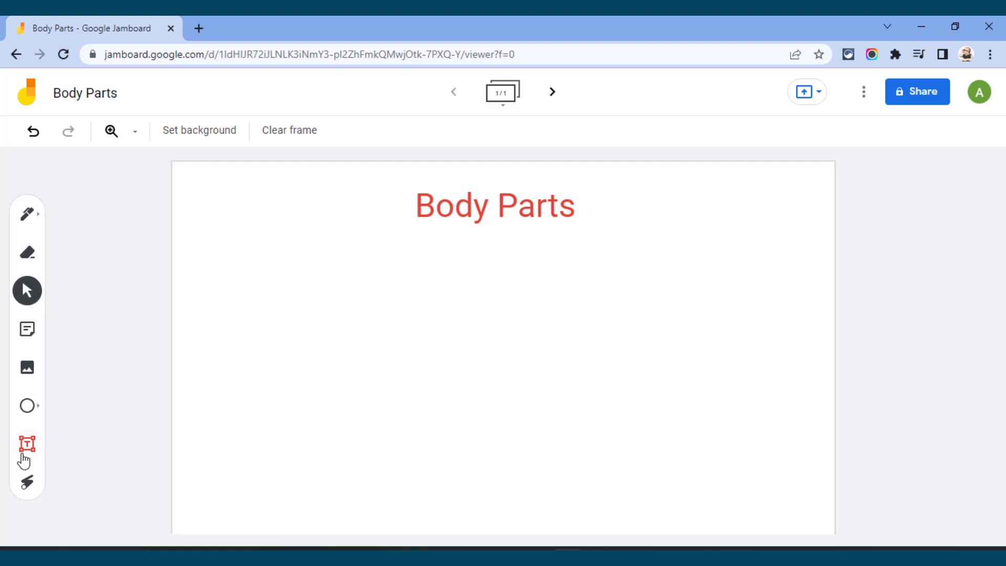
# Step: Draw a wide rounded rectangle over the "Body Parts" heading, just large enough to enclose the text
pyautogui.click(37, 413)
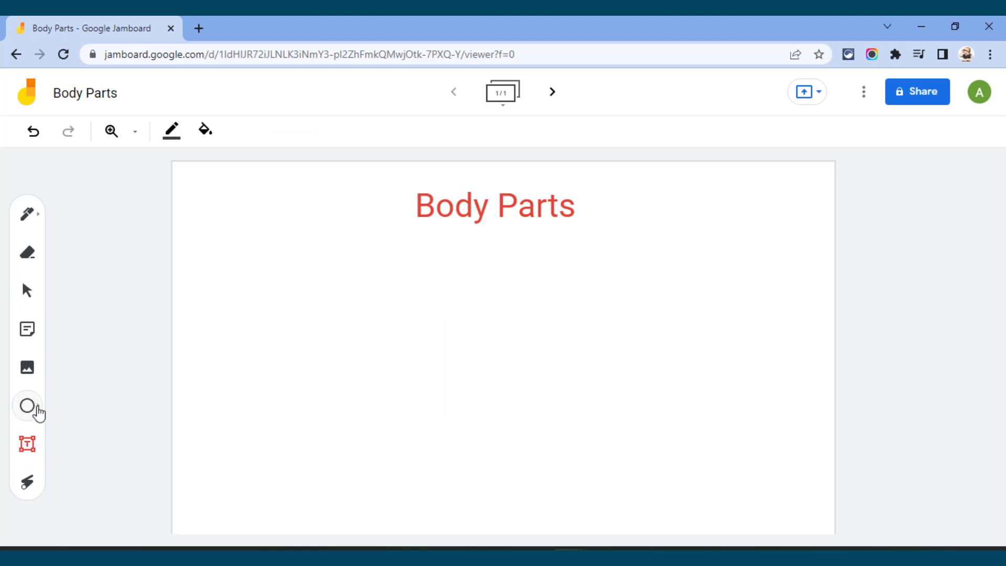
pyautogui.click(32, 410)
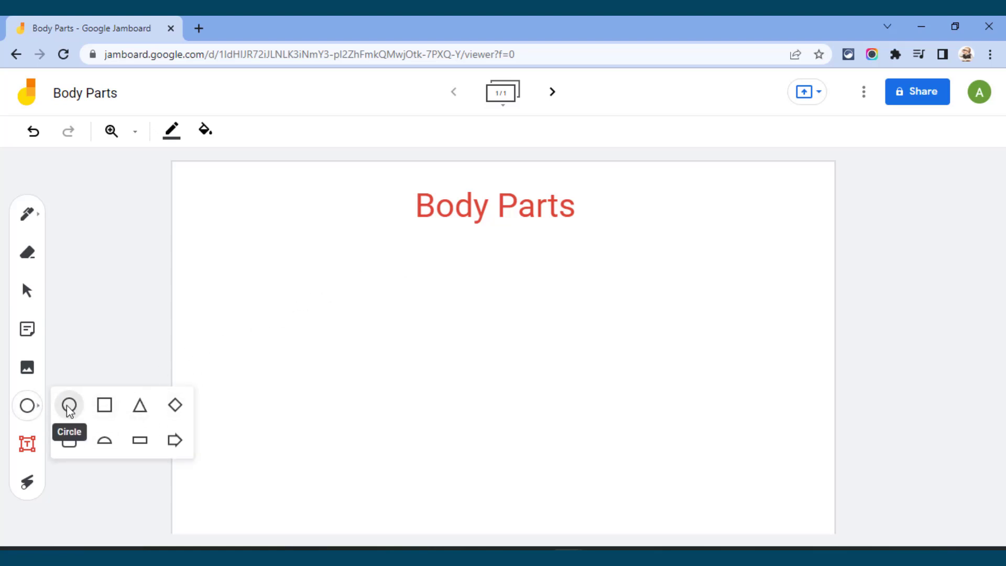
pyautogui.click(69, 440)
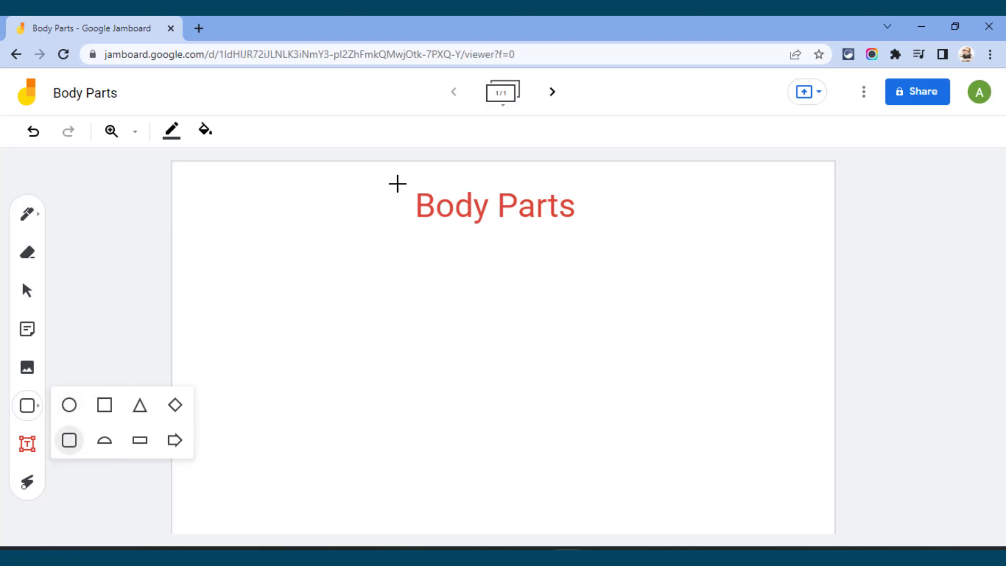
pyautogui.moveTo(406, 183); pyautogui.dragTo(584, 228)
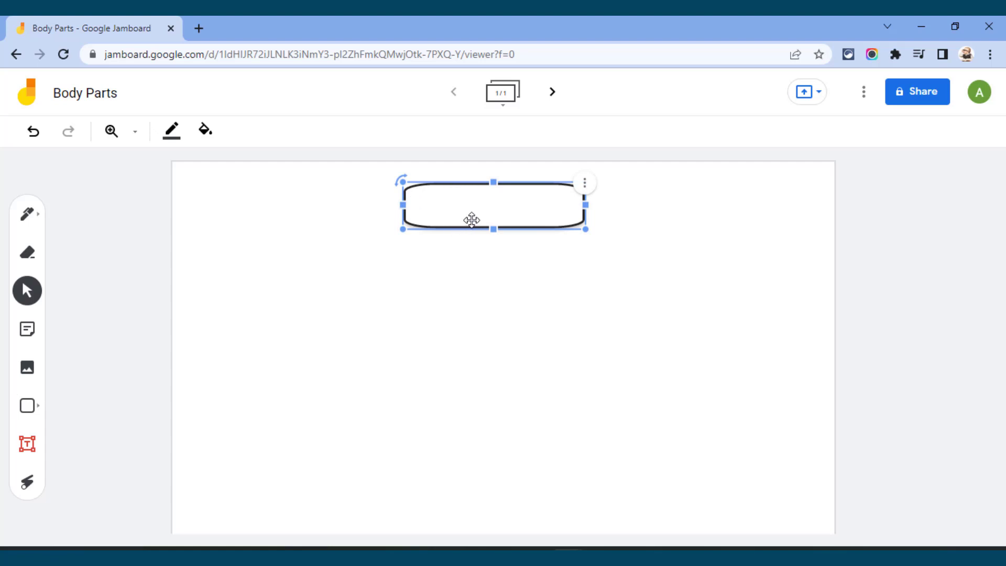
# Step: Try a light blue fill and a grey fill on the rounded rectangle
pyautogui.click(219, 145)
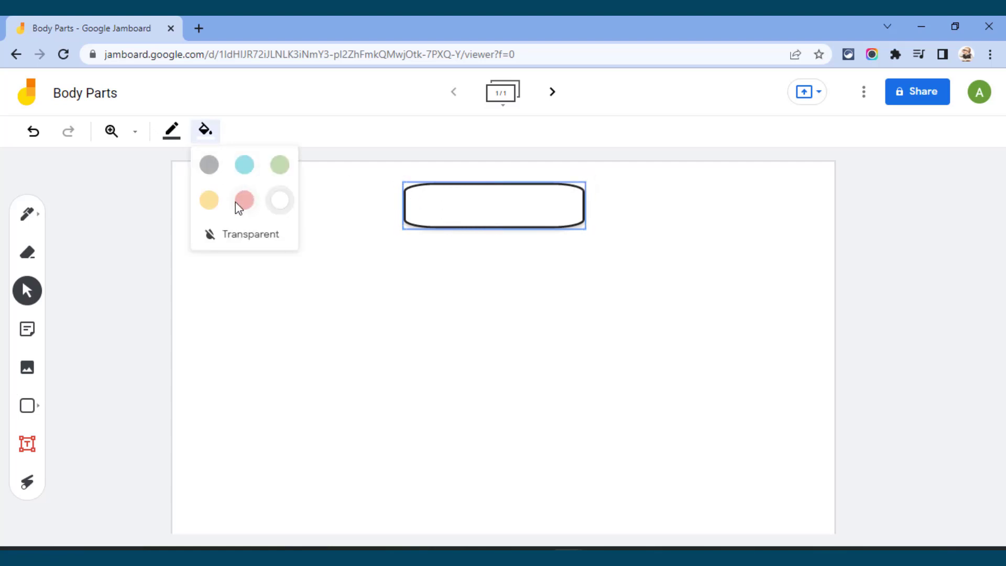
pyautogui.click(244, 166)
pyautogui.click(205, 129)
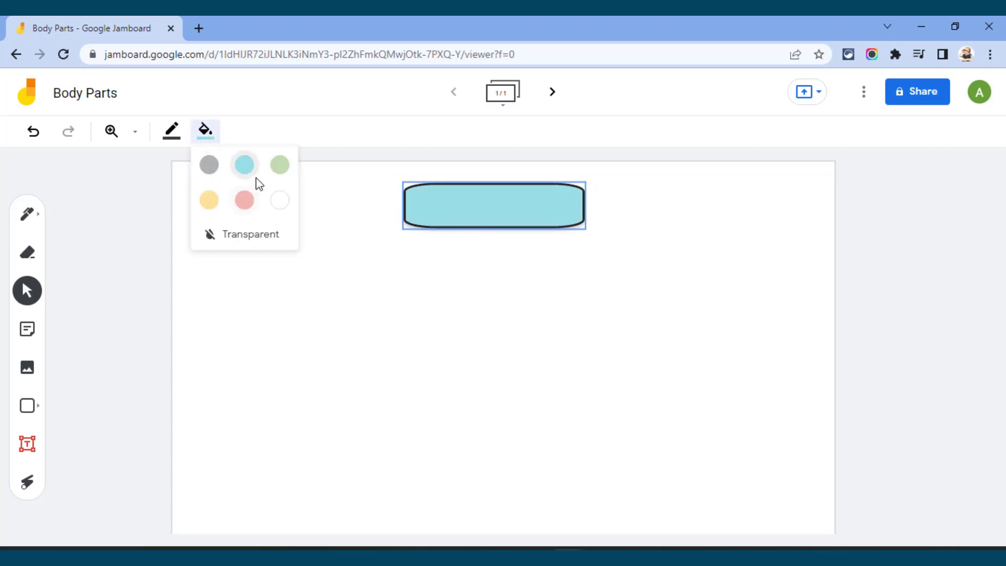
pyautogui.click(209, 166)
# Step: Fill the rounded rectangle with light yellow and set its border colour to black
pyautogui.click(206, 132)
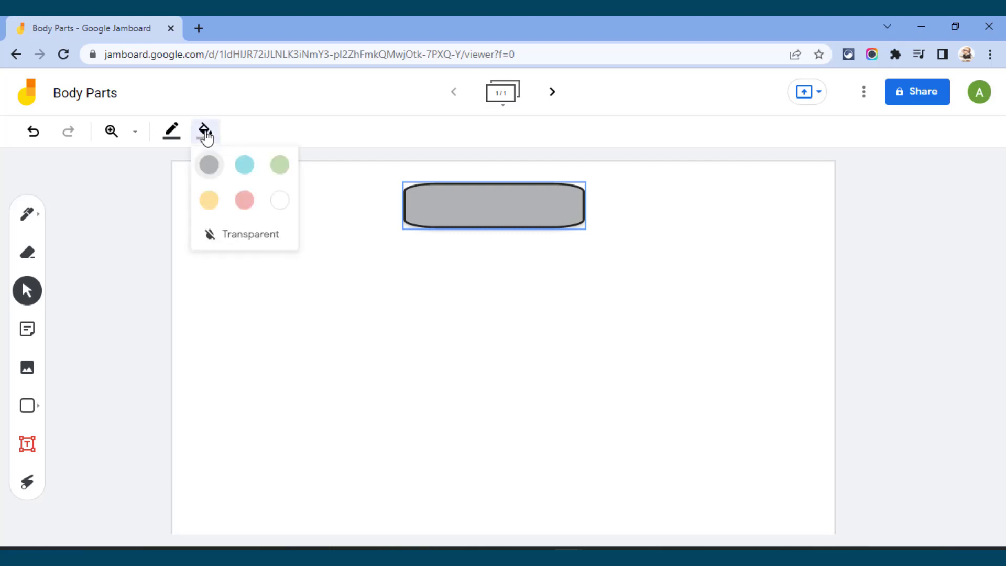
pyautogui.click(208, 201)
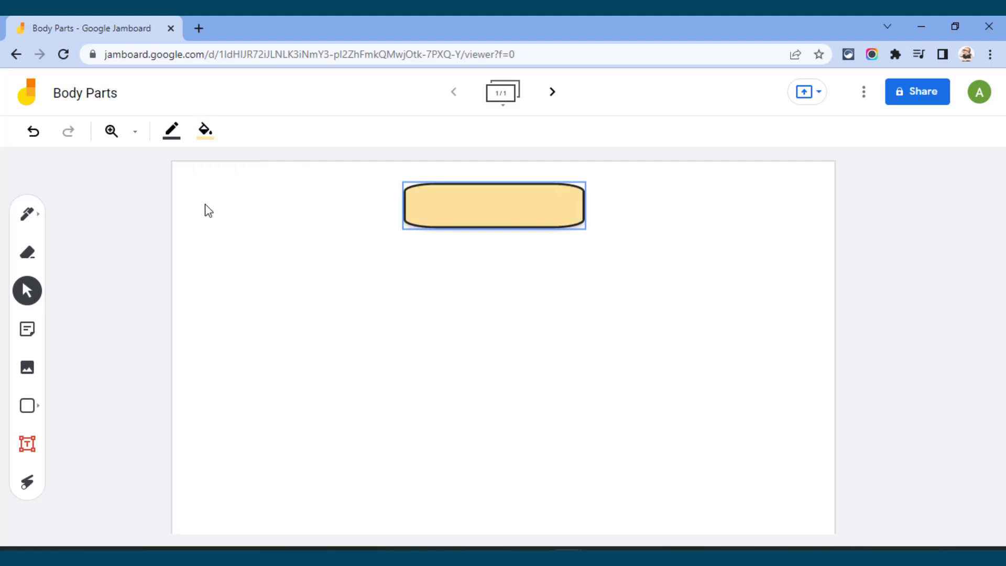
pyautogui.click(172, 133)
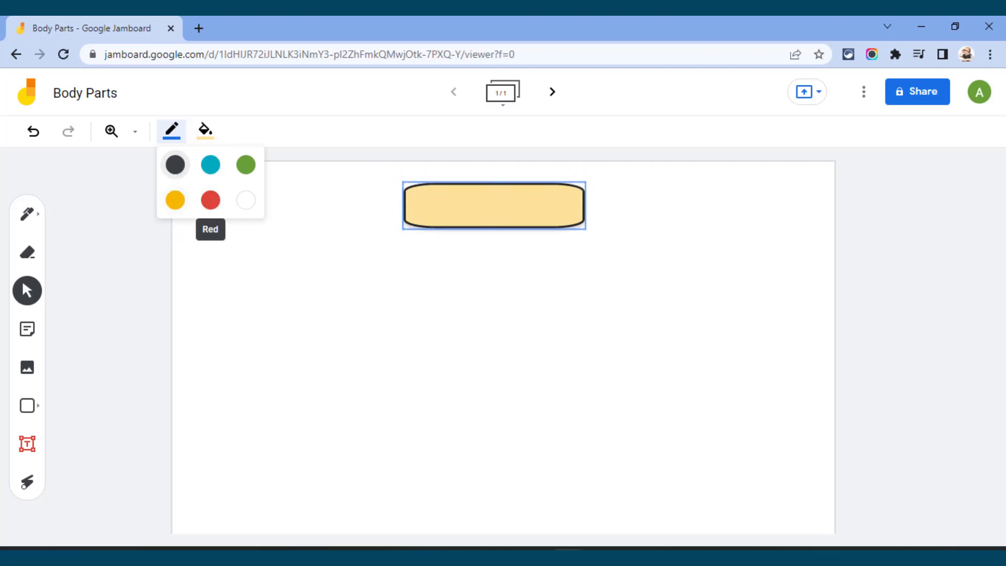
pyautogui.click(174, 166)
pyautogui.click(522, 265)
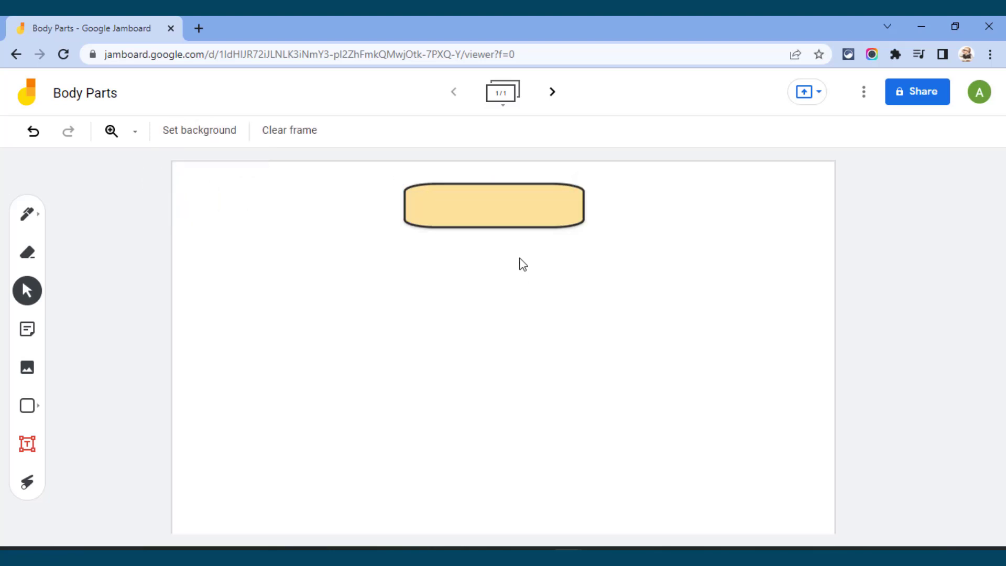
# Step: Send the yellow rounded rectangle to the back, behind the "Body Parts" heading
pyautogui.click(517, 210)
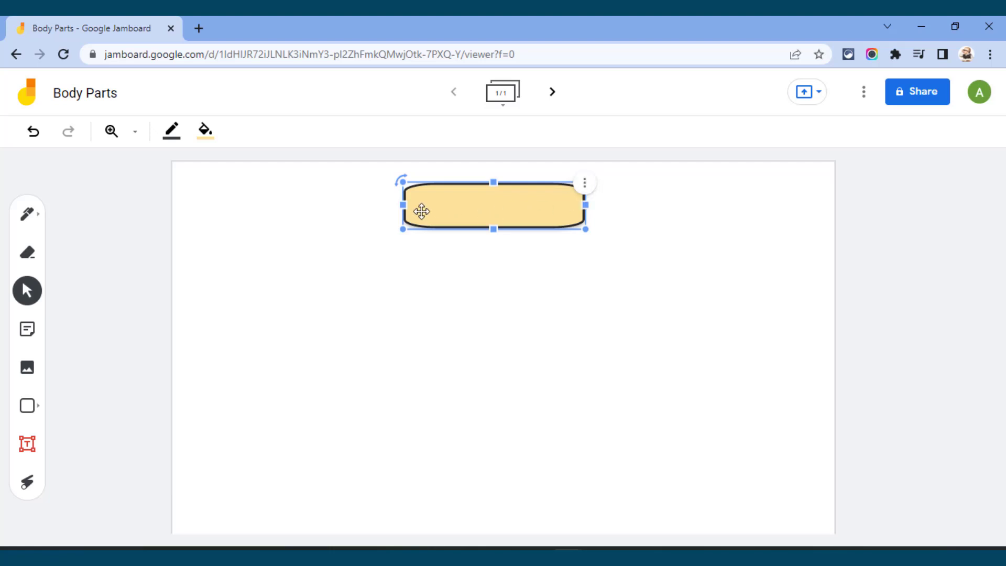
pyautogui.click(587, 185)
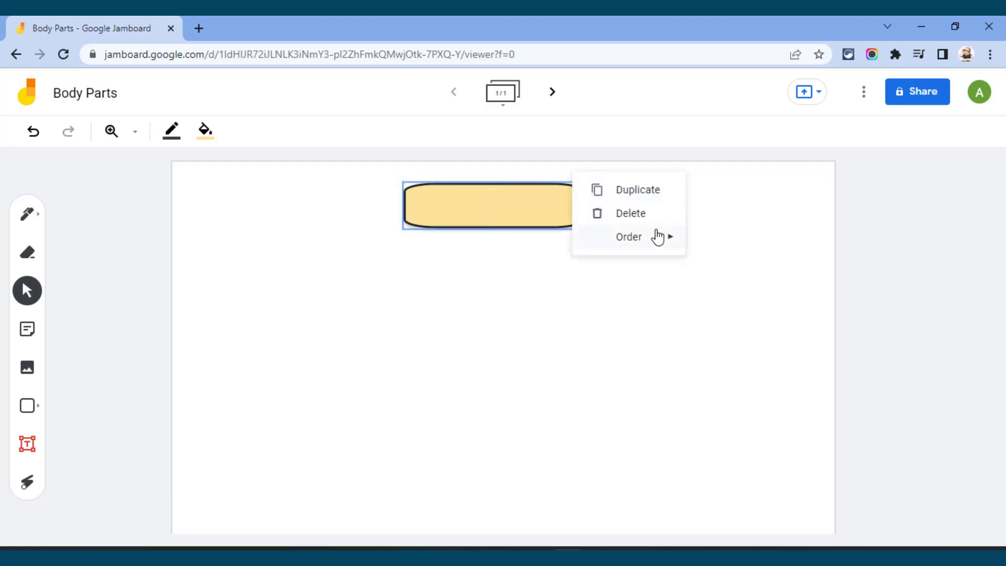
pyautogui.moveTo(638, 242)
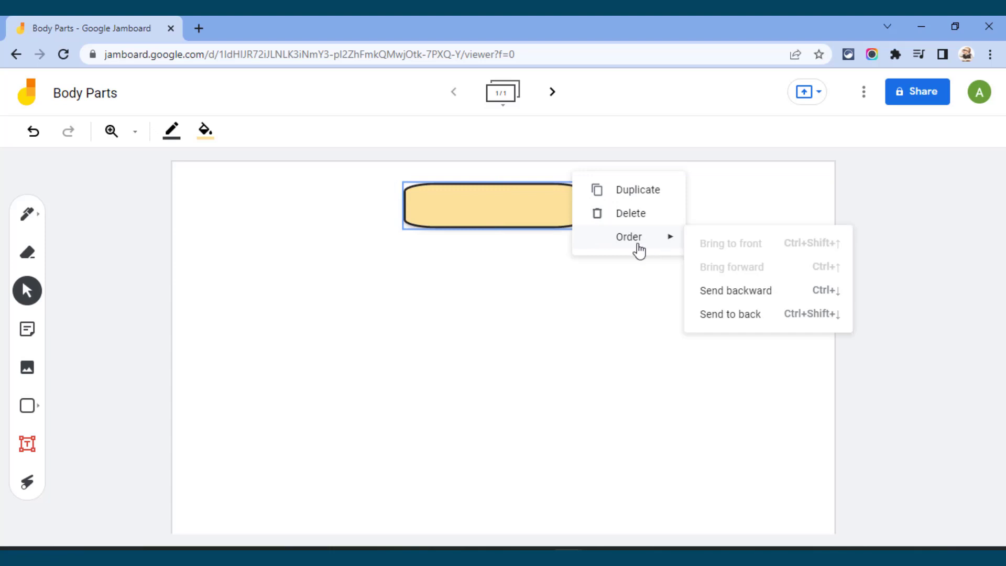
pyautogui.click(739, 317)
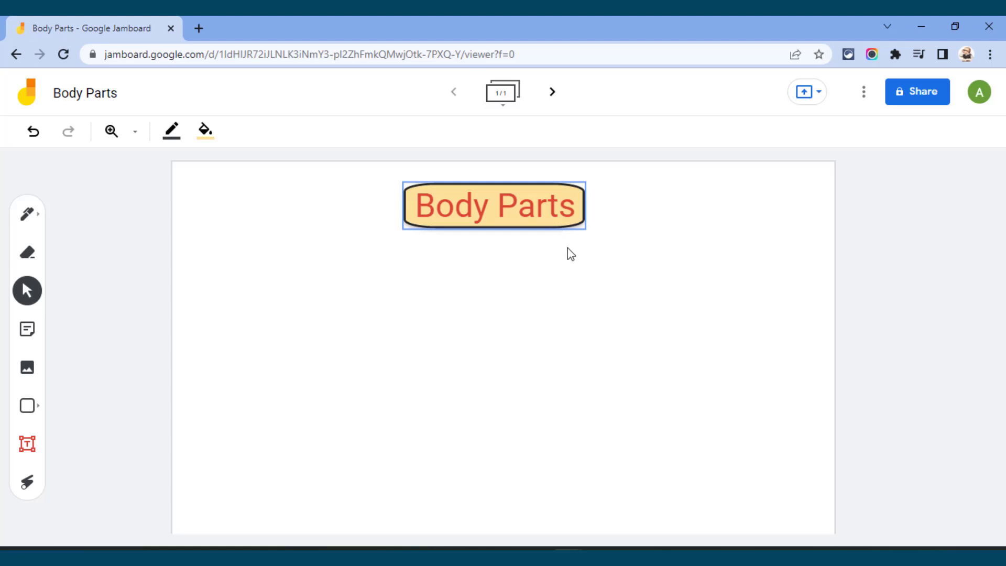
pyautogui.click(570, 261)
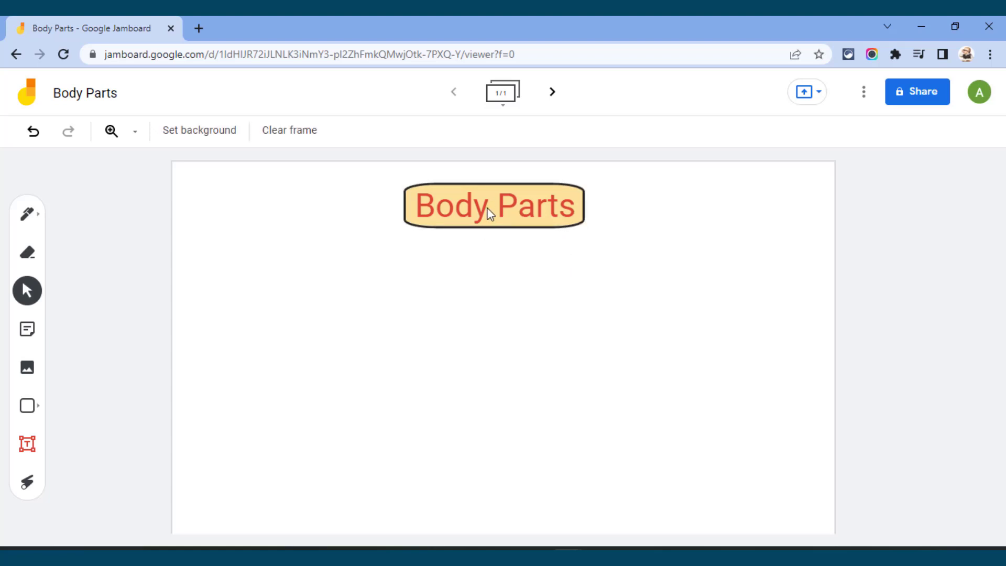
# Step: Draw a triangle in the empty area below and left of the "Body Parts" heading
pyautogui.click(39, 412)
pyautogui.click(41, 416)
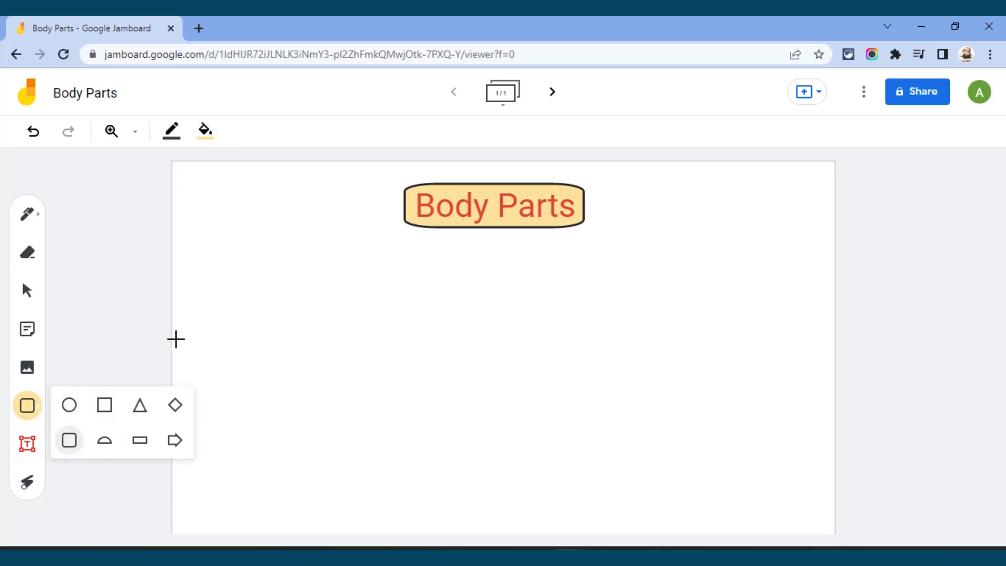
pyautogui.click(139, 414)
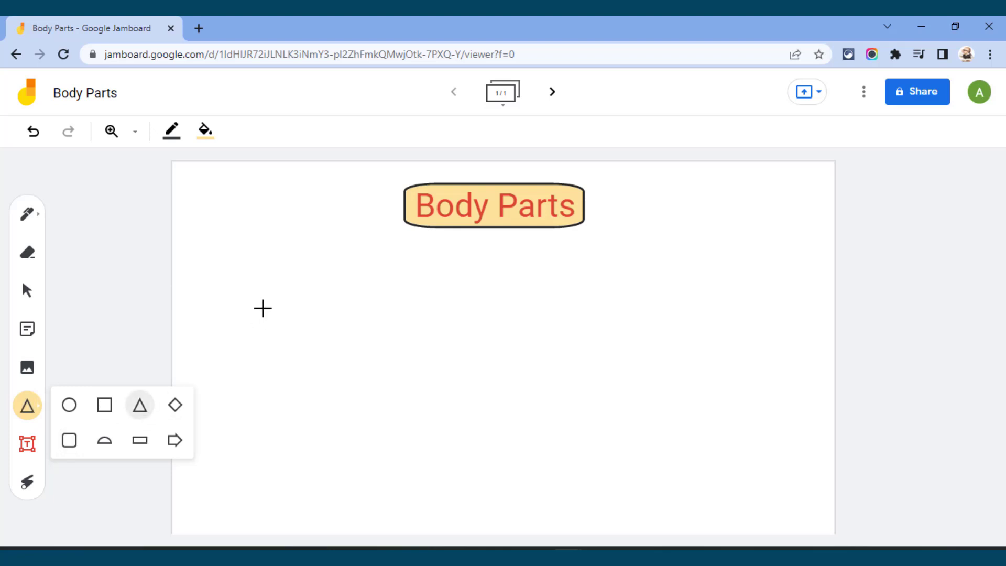
pyautogui.moveTo(263, 308); pyautogui.dragTo(375, 413)
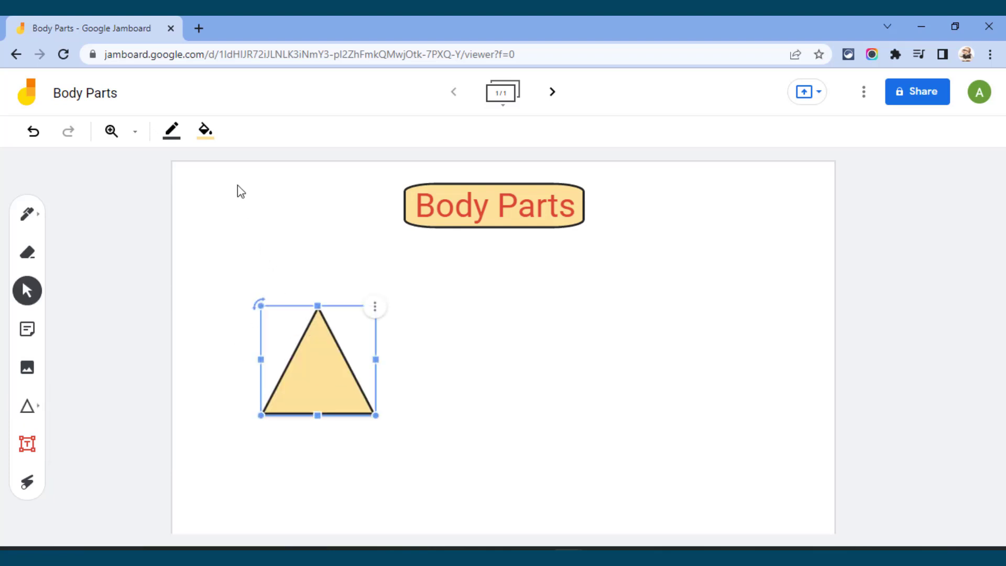
# Step: Change the triangle's fill to light blue and delete the triangle
pyautogui.click(206, 131)
pyautogui.click(244, 165)
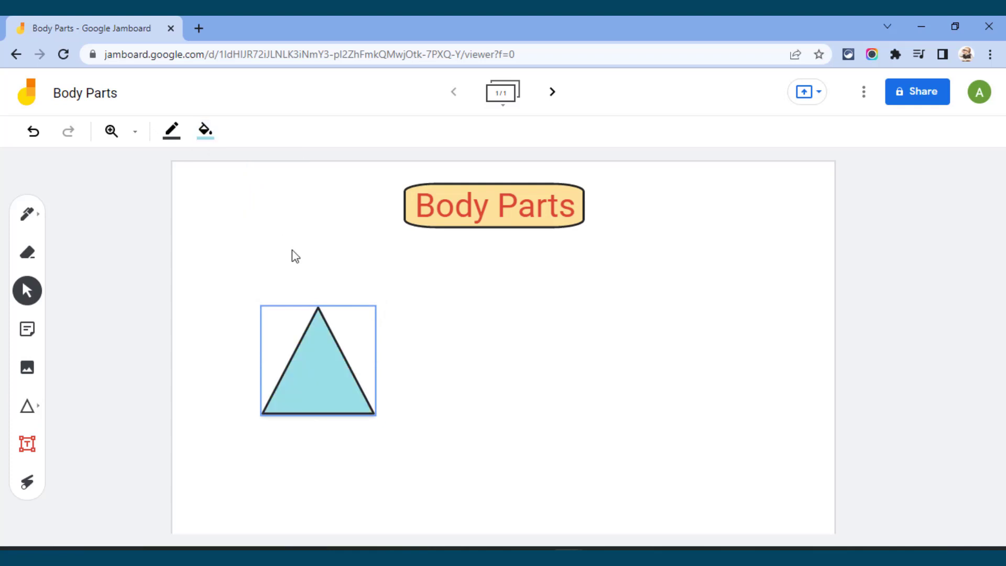
pyautogui.click(305, 336)
pyautogui.press('Delete')
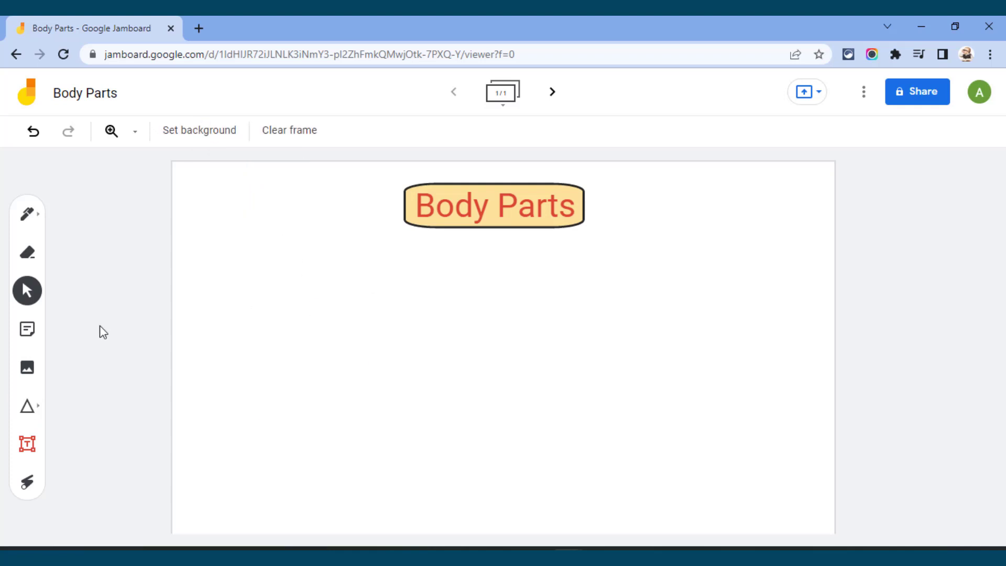
# Step: Open the image insertion dialog and look through the Camera, Google Image Search, Google Drive and Upload sources
pyautogui.click(26, 369)
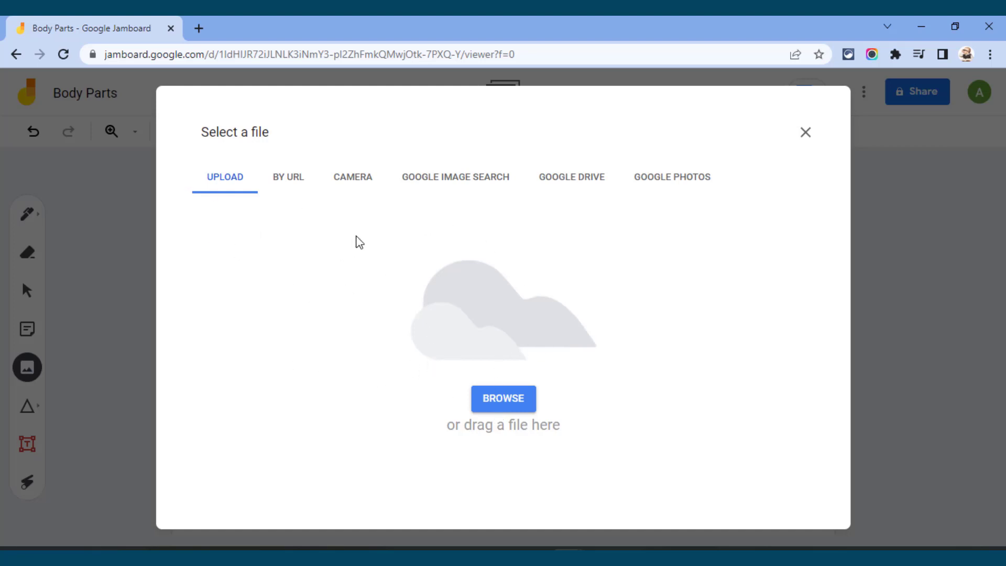
pyautogui.click(354, 184)
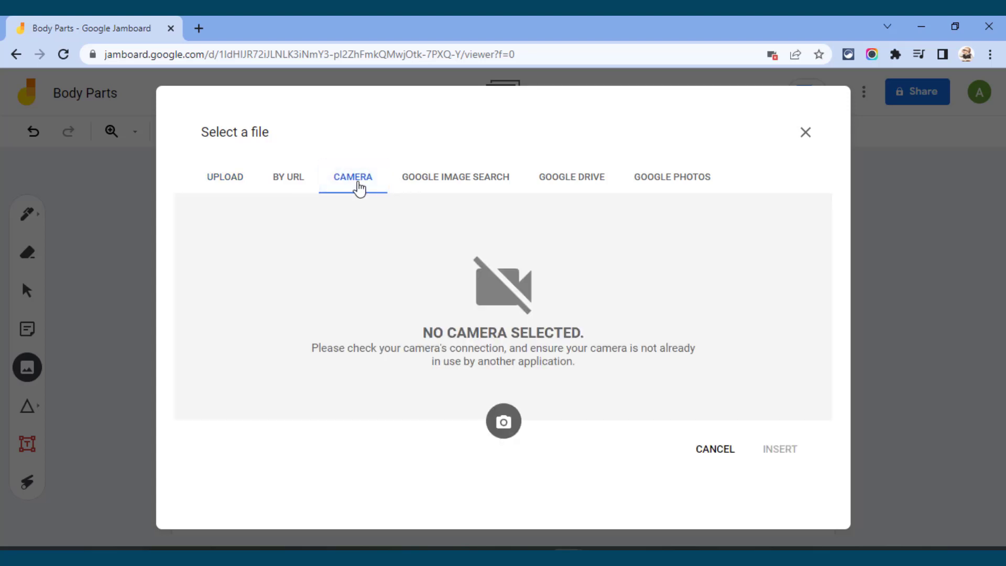
pyautogui.click(437, 179)
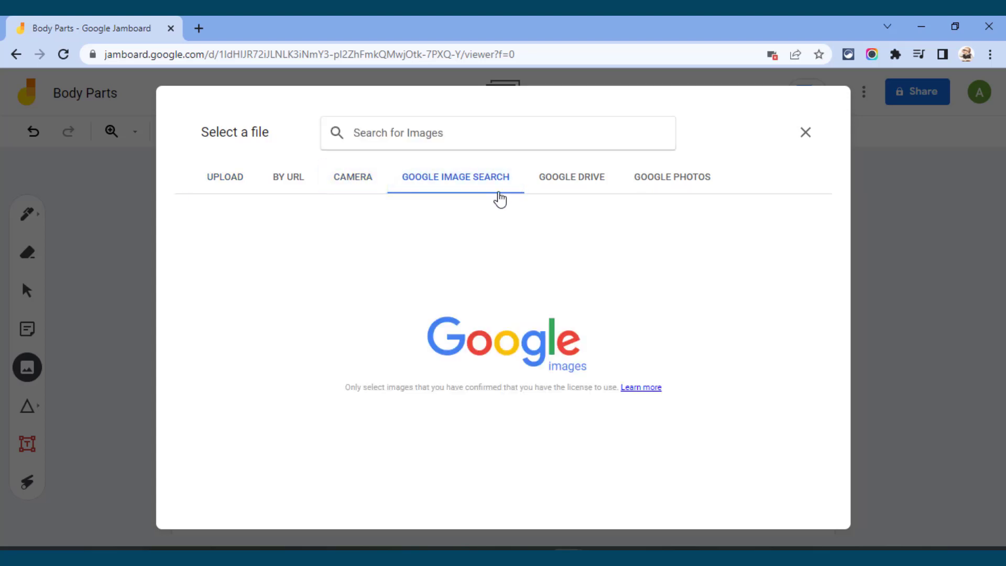
pyautogui.click(563, 192)
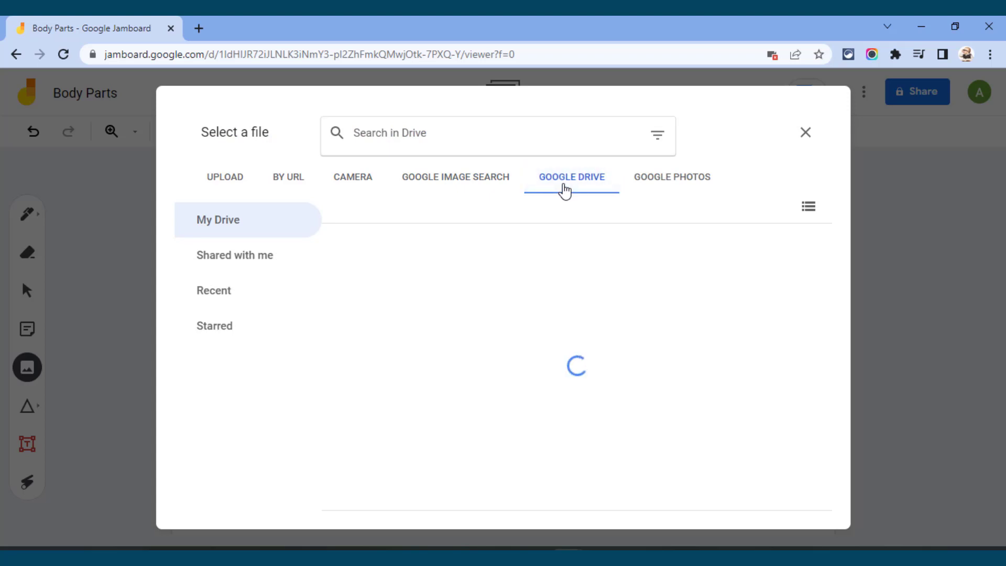
pyautogui.click(470, 183)
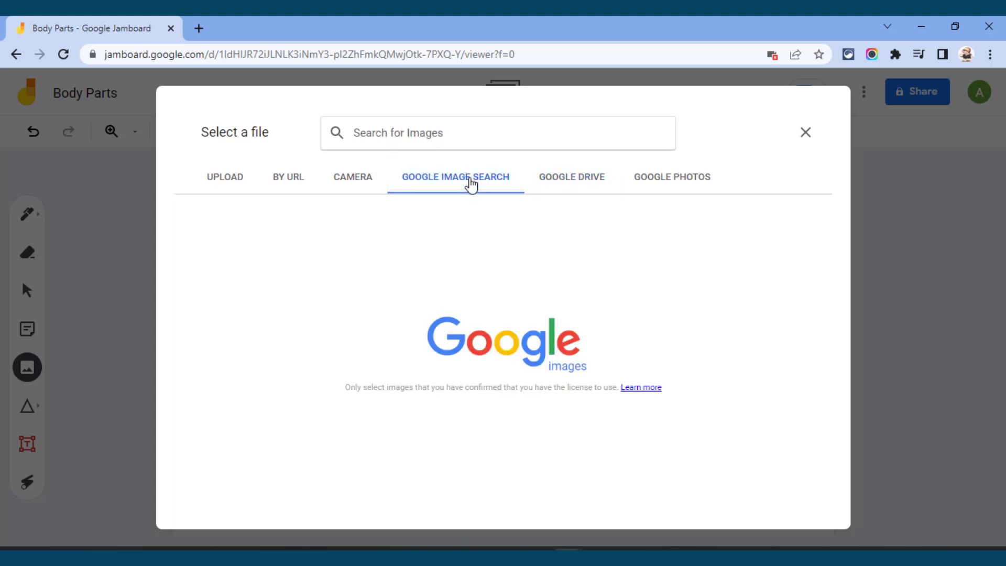
pyautogui.click(230, 184)
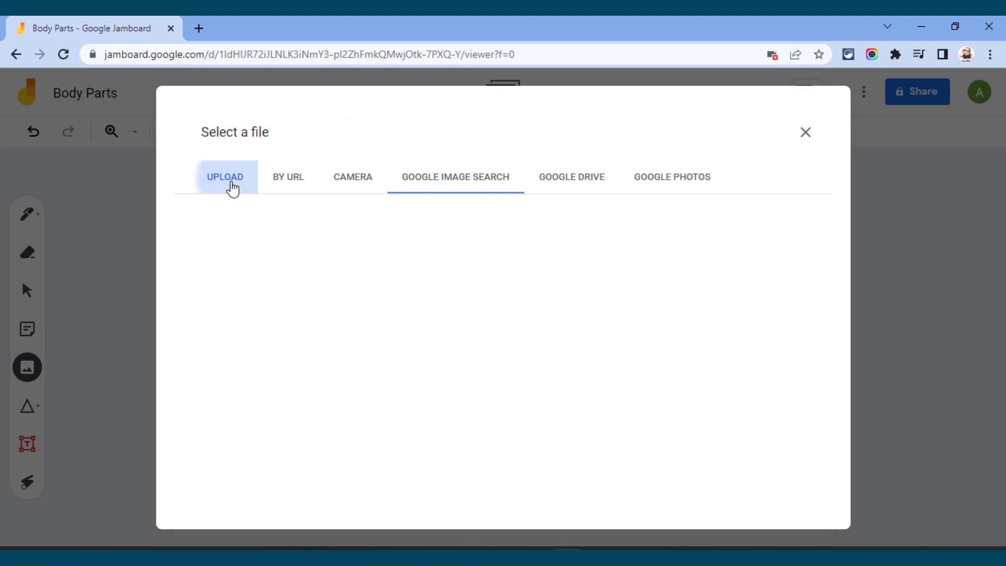
# Step: Search Google Images for "body parts" as the picture source
pyautogui.click(449, 178)
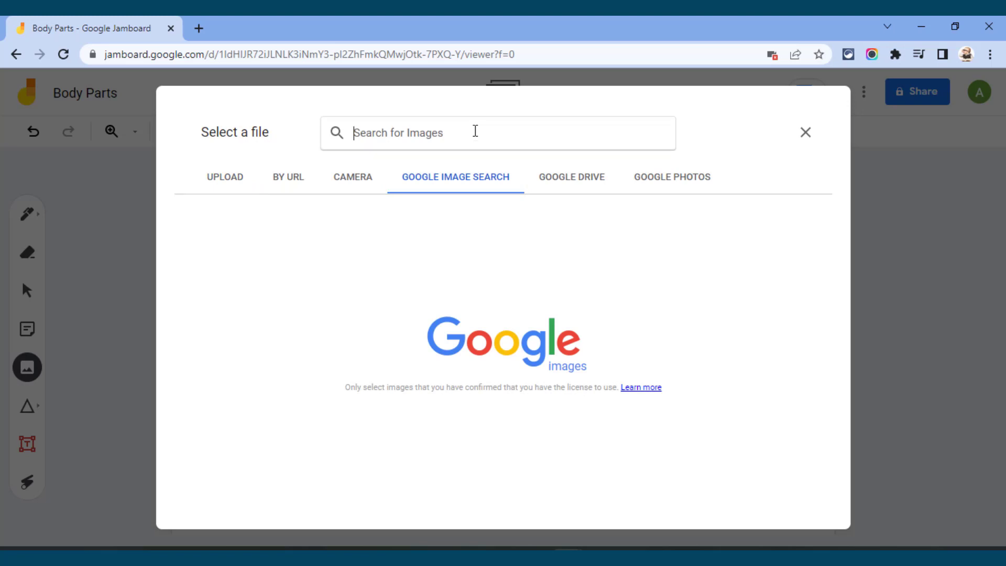
pyautogui.write('body pa')
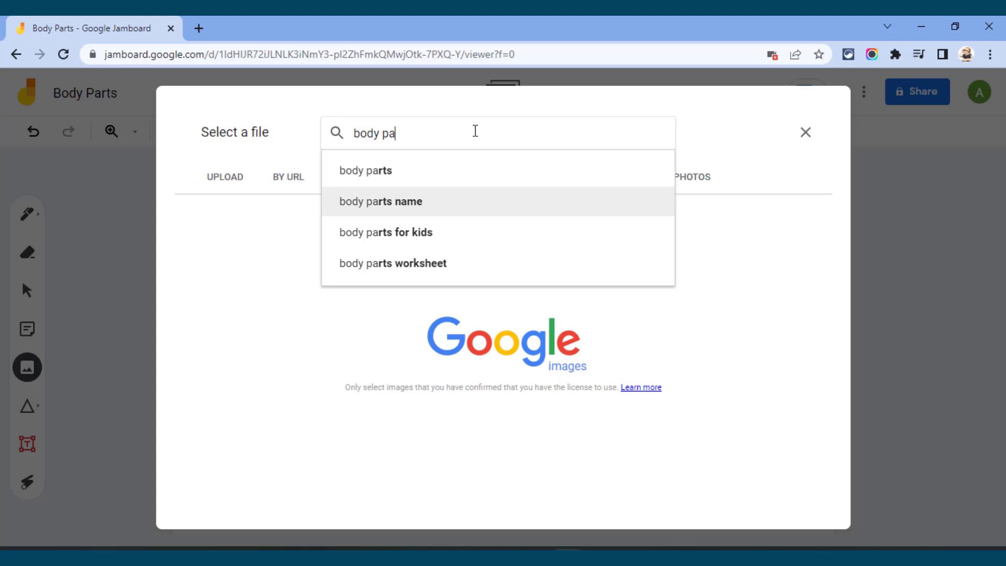
pyautogui.write('rts')
pyautogui.press('Return')
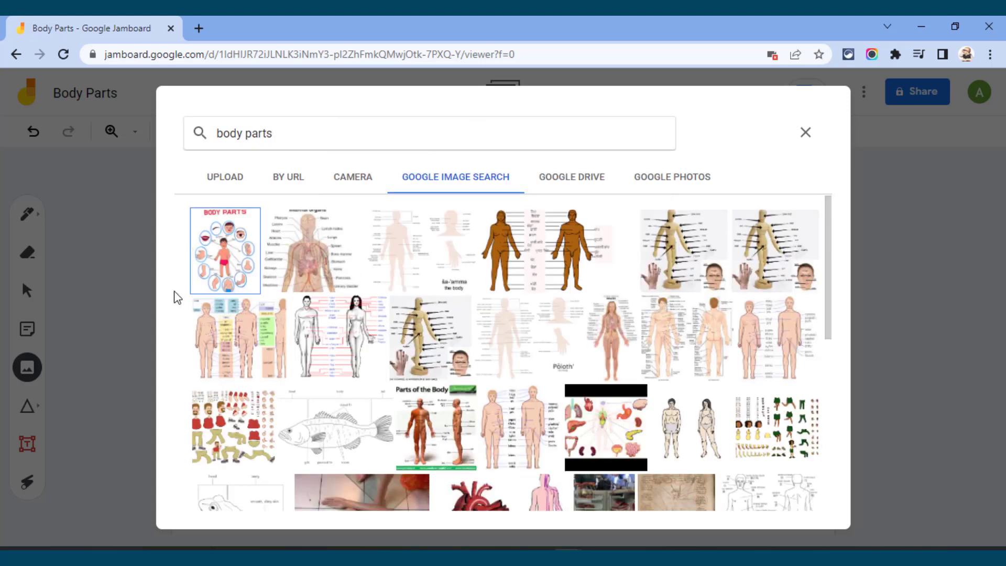
# Step: Insert the illustrated "BODY PARTS" poster with the boy in the middle from the image search results
pyautogui.click(240, 243)
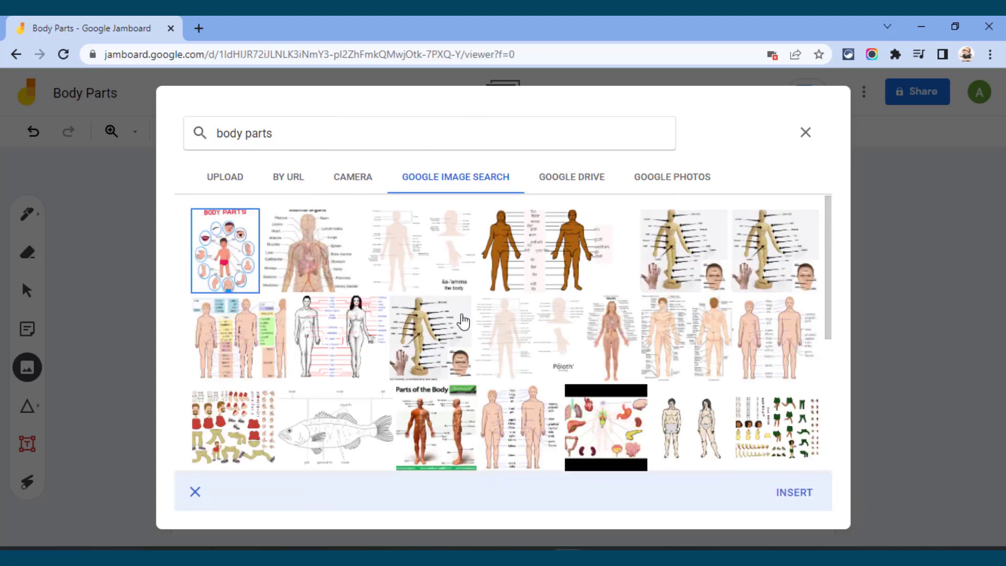
pyautogui.scroll(-4, 258, 338)
pyautogui.scroll(-2, 289, 383)
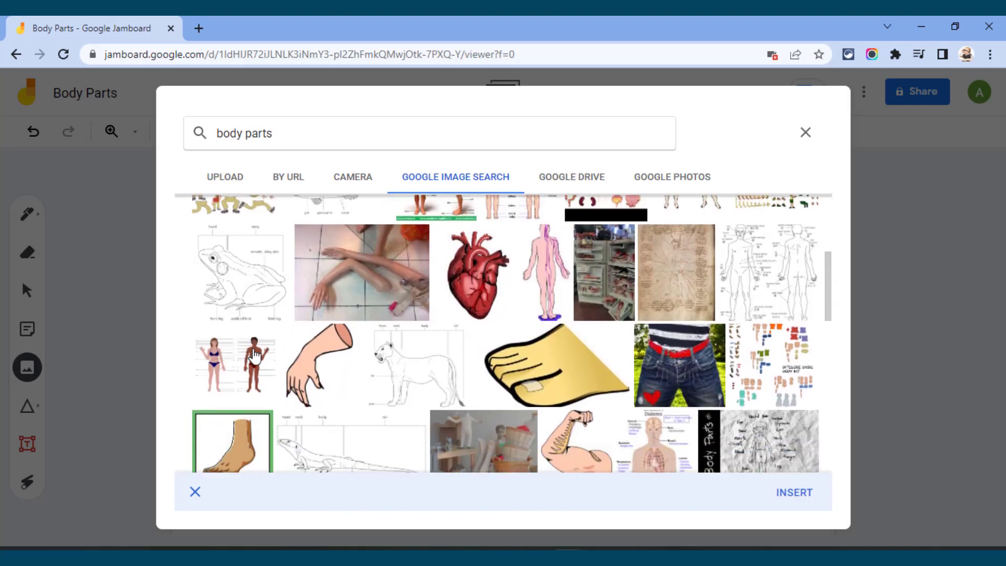
pyautogui.scroll(5, 663, 422)
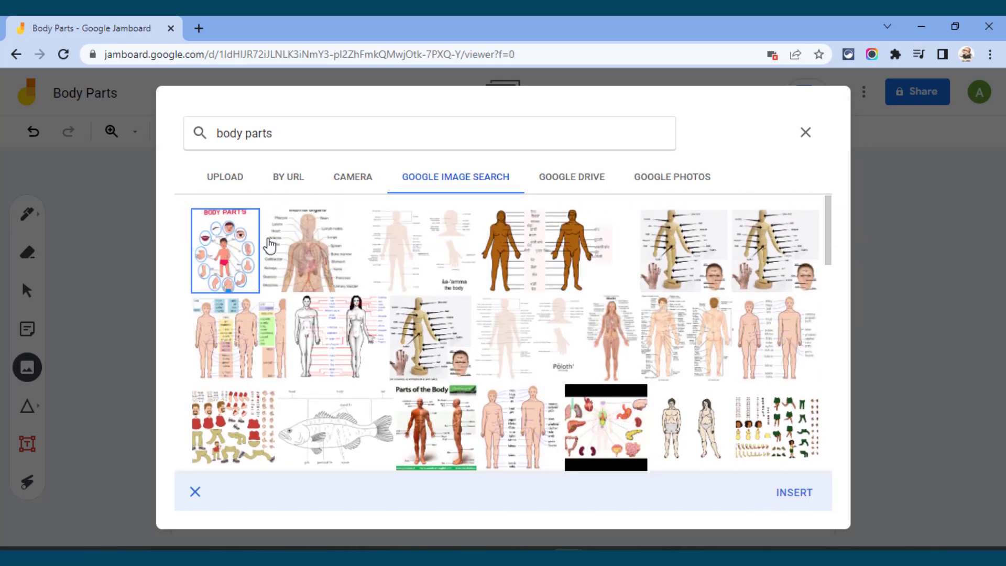
pyautogui.click(303, 244)
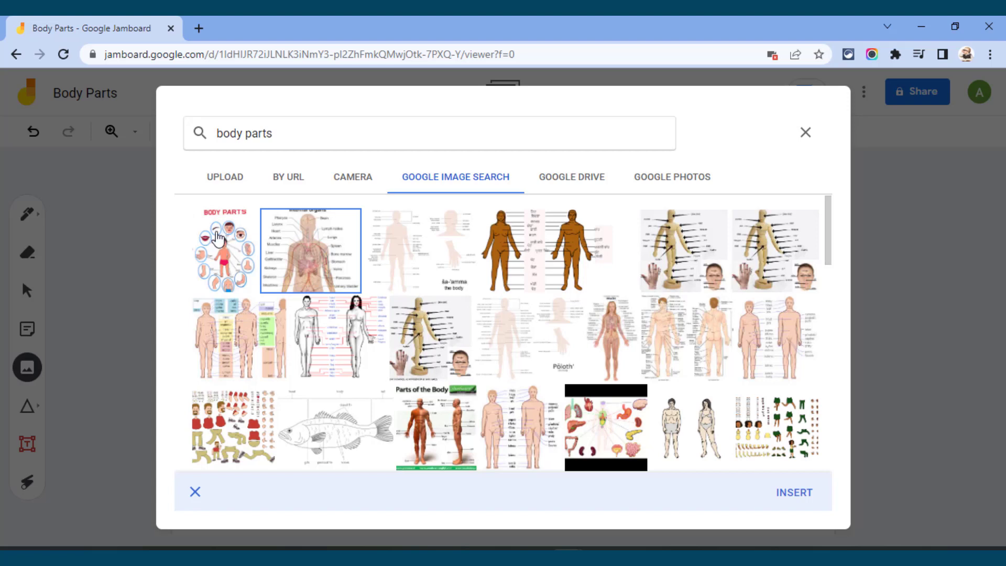
pyautogui.click(220, 248)
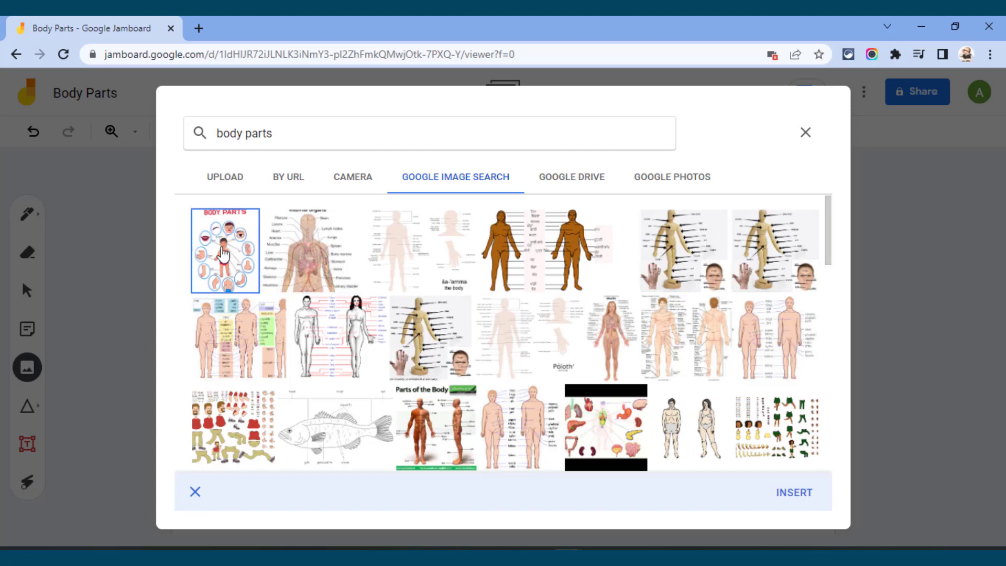
pyautogui.click(794, 494)
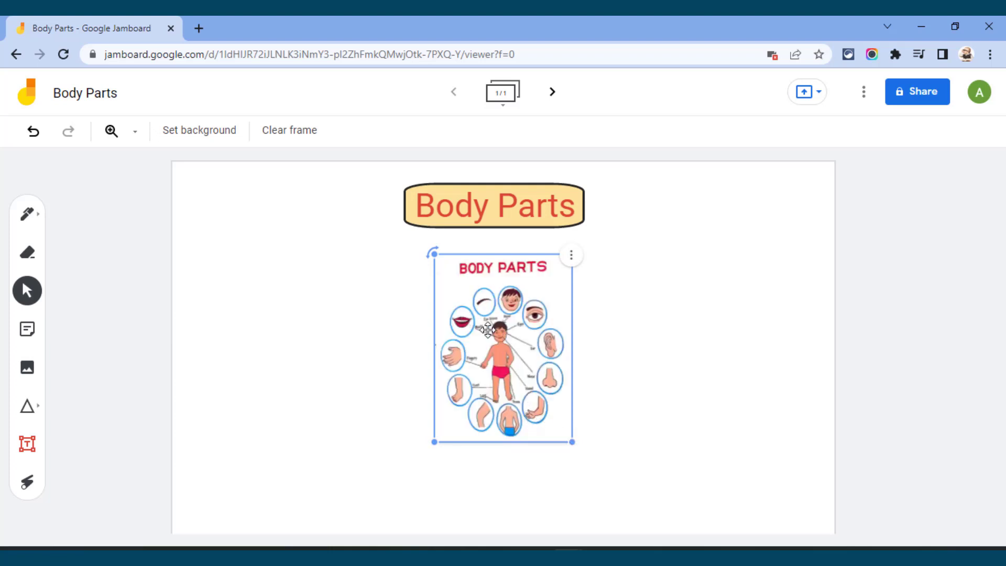
# Step: Enlarge the "BODY PARTS" poster and move it to the right side of the frame, below the heading
pyautogui.moveTo(504, 336)
pyautogui.mouseDown()
pyautogui.moveTo(445, 323)
pyautogui.moveTo(533, 343)
pyautogui.moveTo(497, 331)
pyautogui.mouseUp()
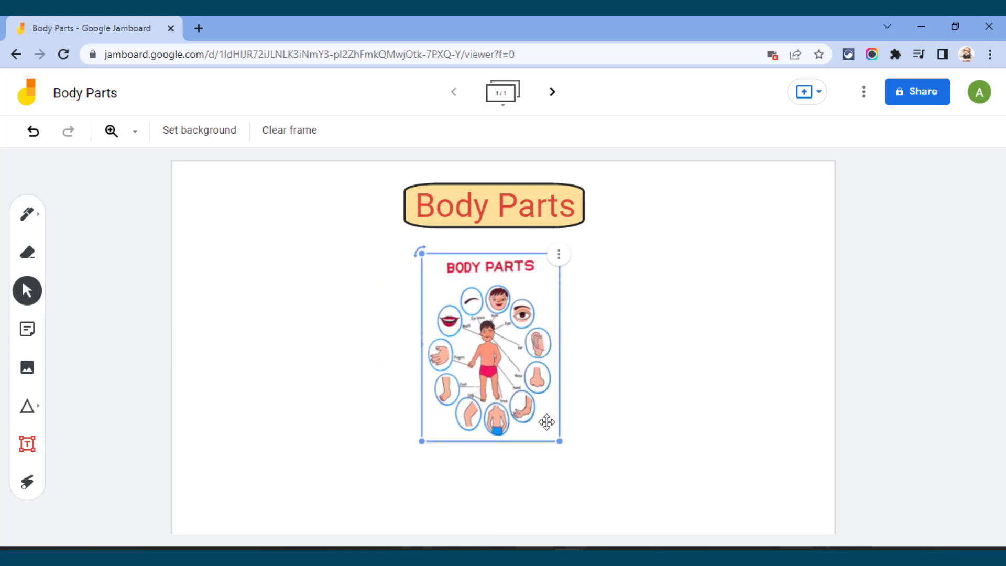
pyautogui.moveTo(556, 442); pyautogui.dragTo(620, 523)
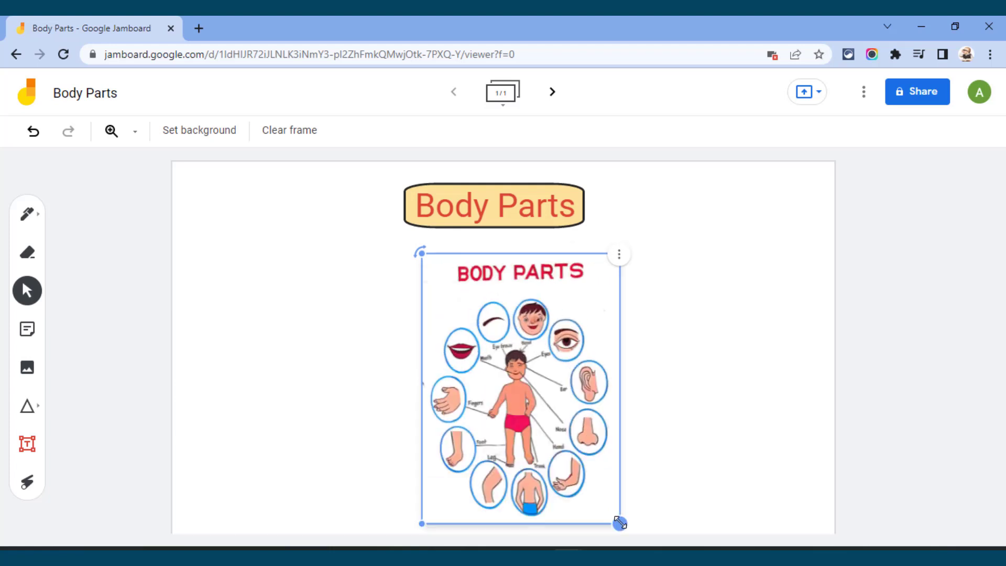
pyautogui.moveTo(552, 310); pyautogui.dragTo(719, 301)
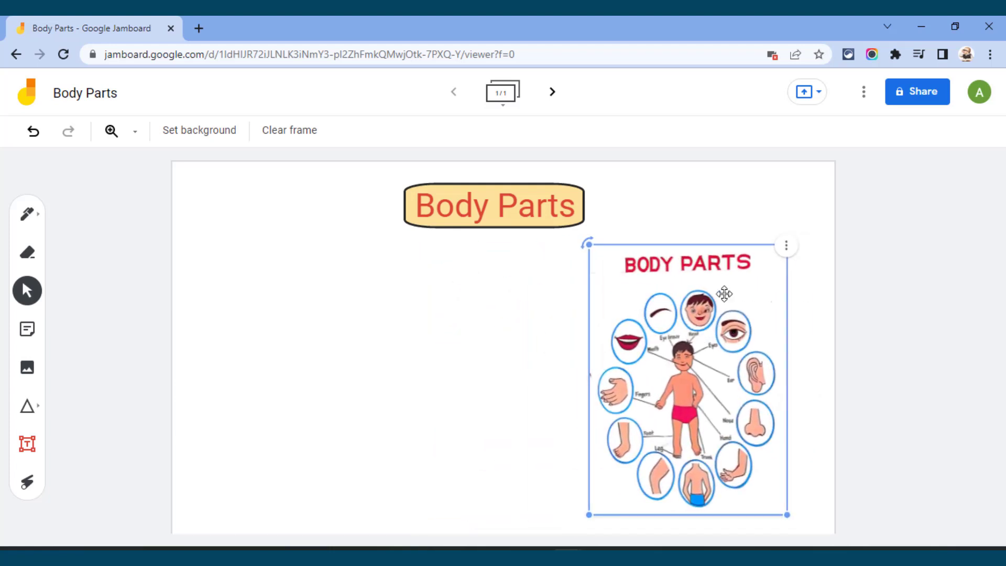
pyautogui.click(769, 207)
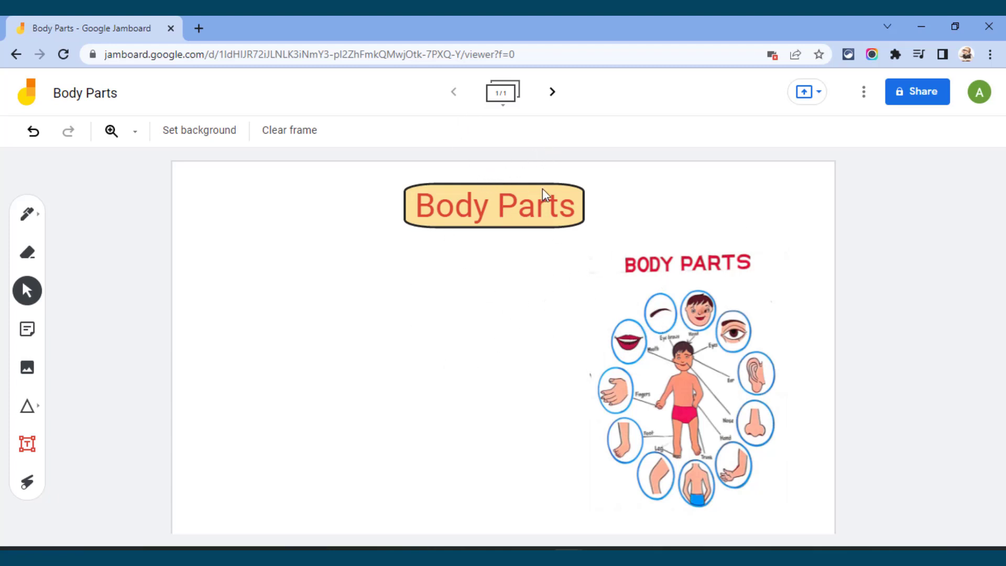
# Step: Search Google Images for "face" as the next picture to insert
pyautogui.click(27, 367)
pyautogui.moveTo(315, 133); pyautogui.dragTo(202, 135)
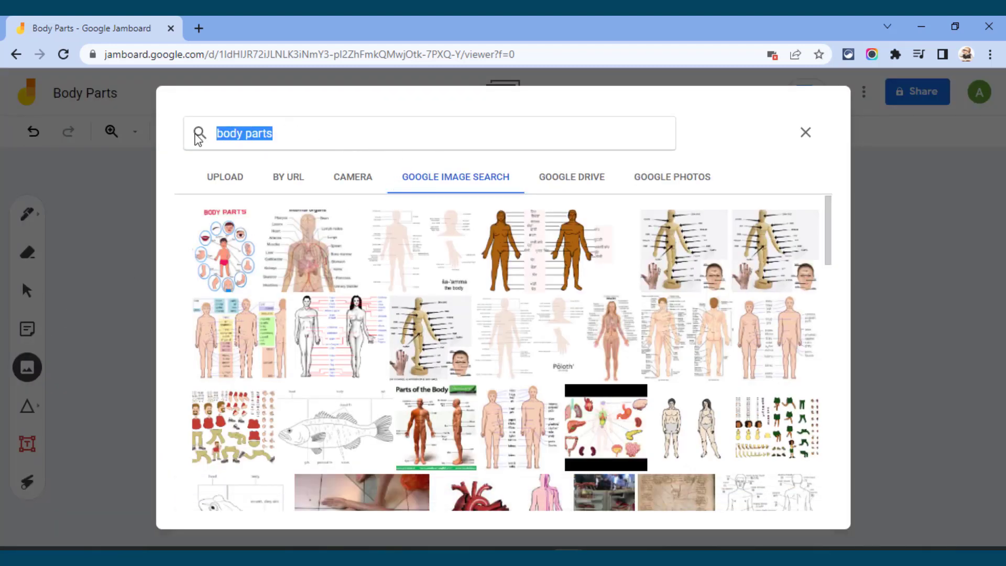
pyautogui.write('face')
pyautogui.press('Return')
# Step: Insert the cartoon face with shaggy brown hair, shrink it slightly and place it below and left of the heading
pyautogui.scroll(-3, 645, 388)
pyautogui.scroll(-3, 645, 387)
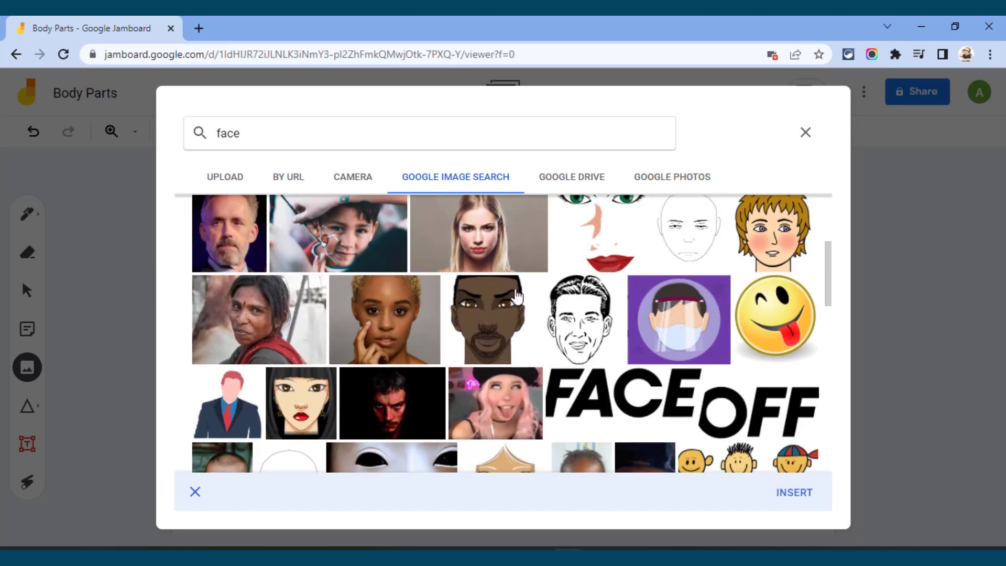
pyautogui.scroll(5, 644, 388)
pyautogui.scroll(-3, 645, 387)
pyautogui.click(781, 495)
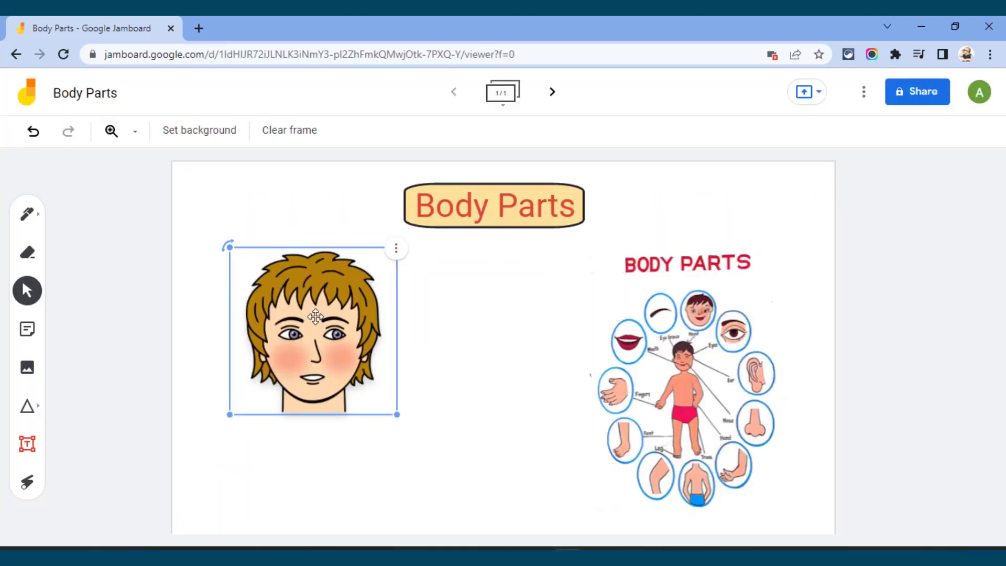
pyautogui.moveTo(349, 314); pyautogui.dragTo(399, 312)
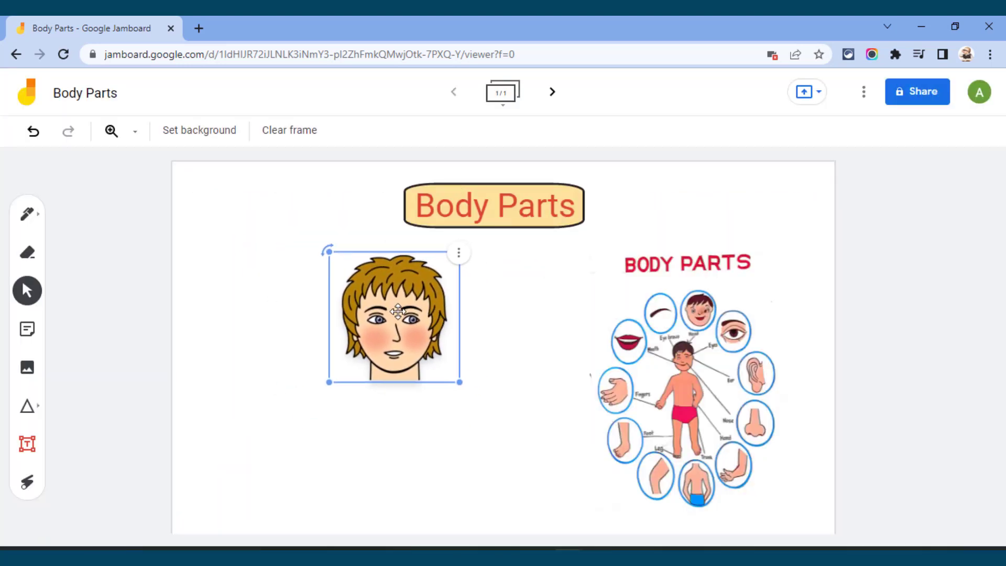
pyautogui.click(251, 255)
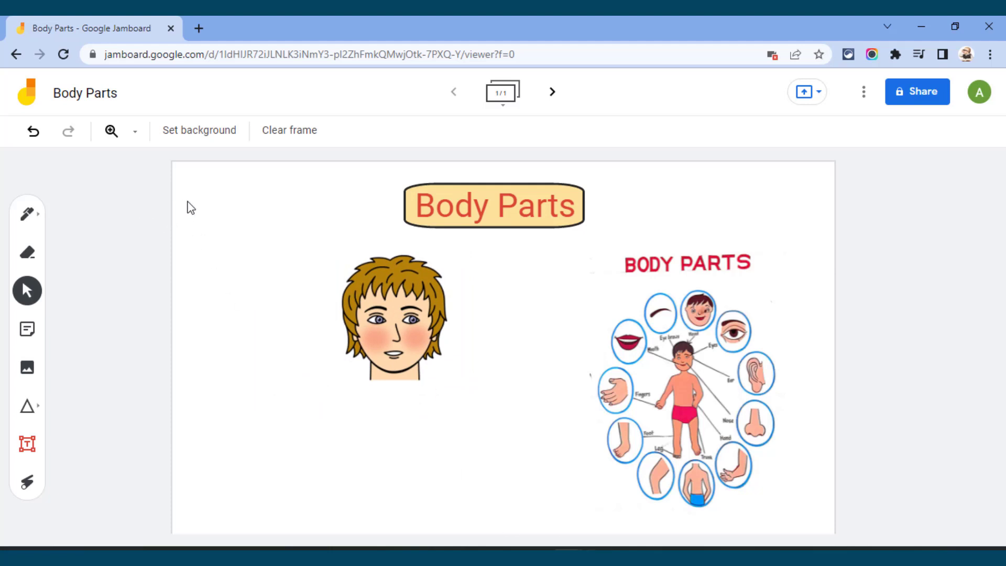
# Step: Upload the image file PicsArt_01-01-12.04.24 from the Downloads folder onto the frame
pyautogui.click(28, 367)
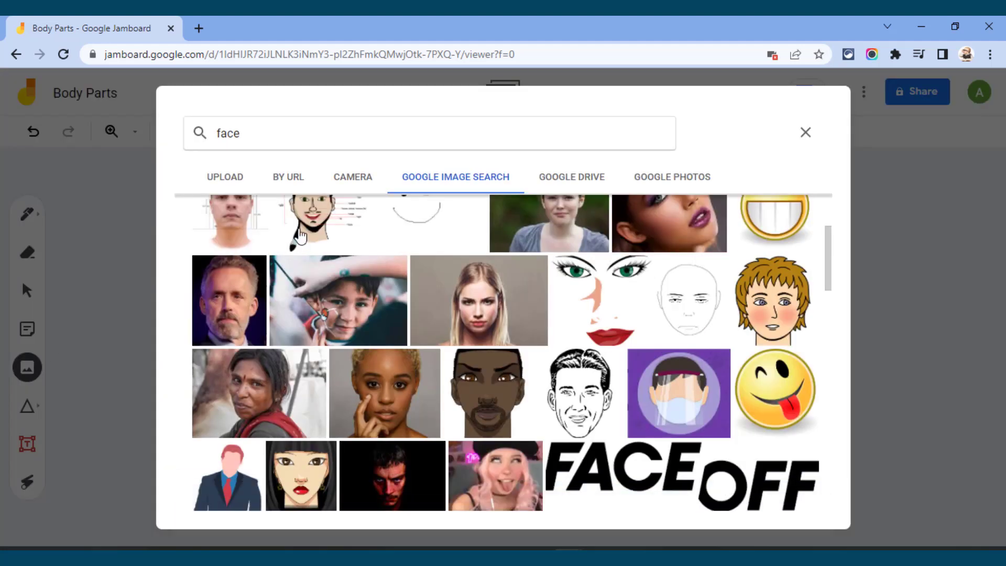
pyautogui.click(214, 190)
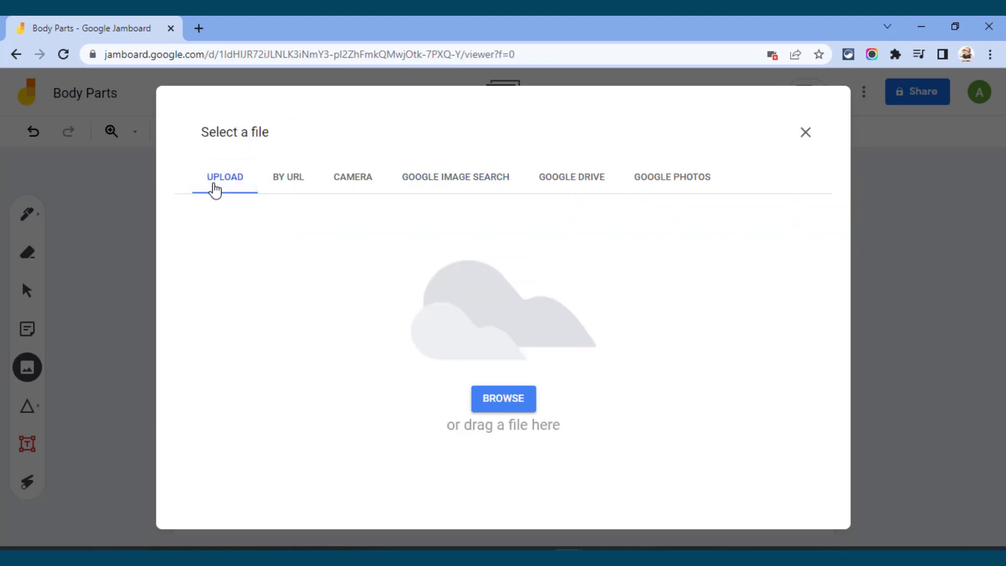
pyautogui.click(489, 406)
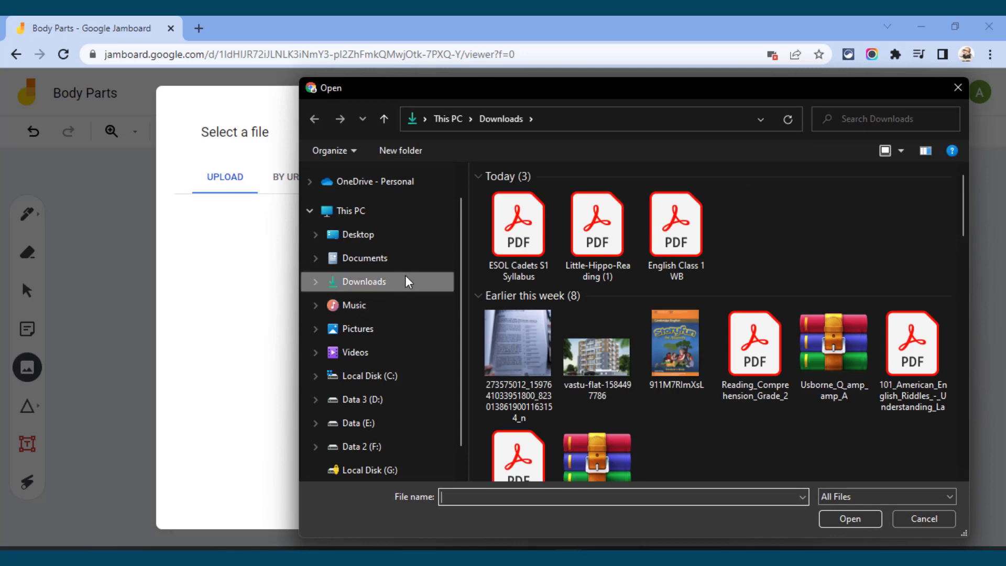
pyautogui.scroll(-5, 617, 311)
pyautogui.scroll(-5, 617, 311)
pyautogui.scroll(6, 605, 315)
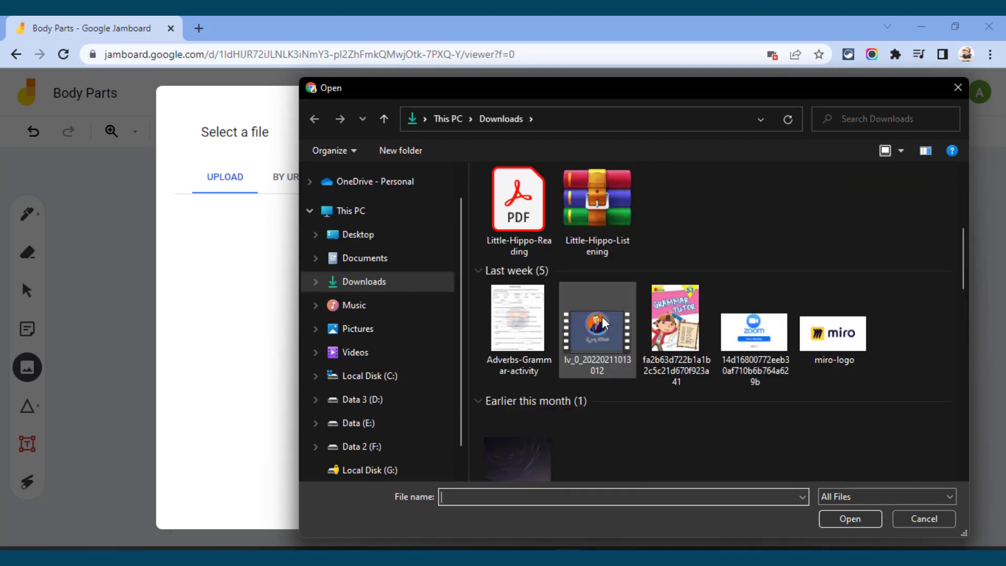
pyautogui.scroll(-5, 600, 316)
pyautogui.scroll(-2, 601, 317)
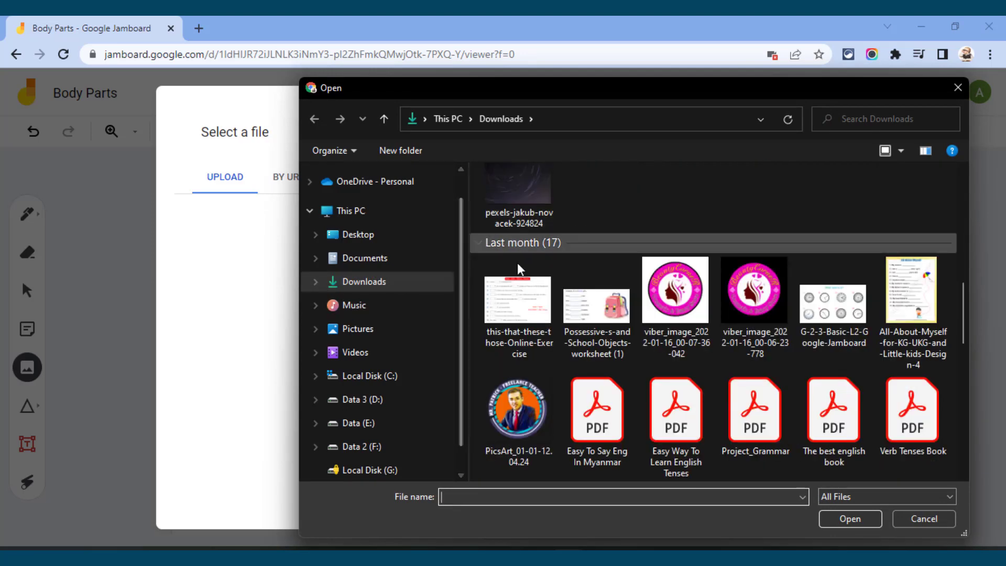
pyautogui.click(517, 398)
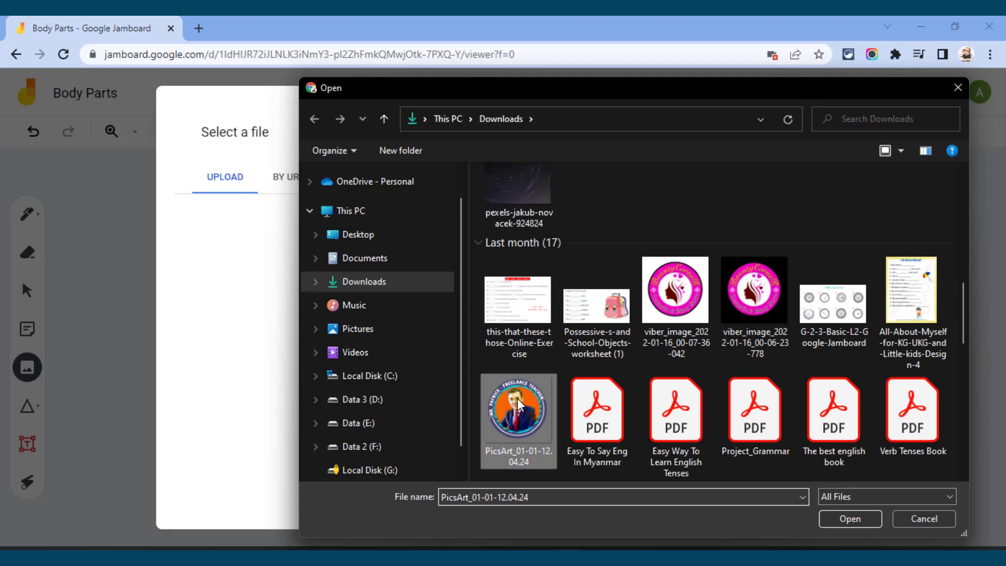
pyautogui.click(848, 519)
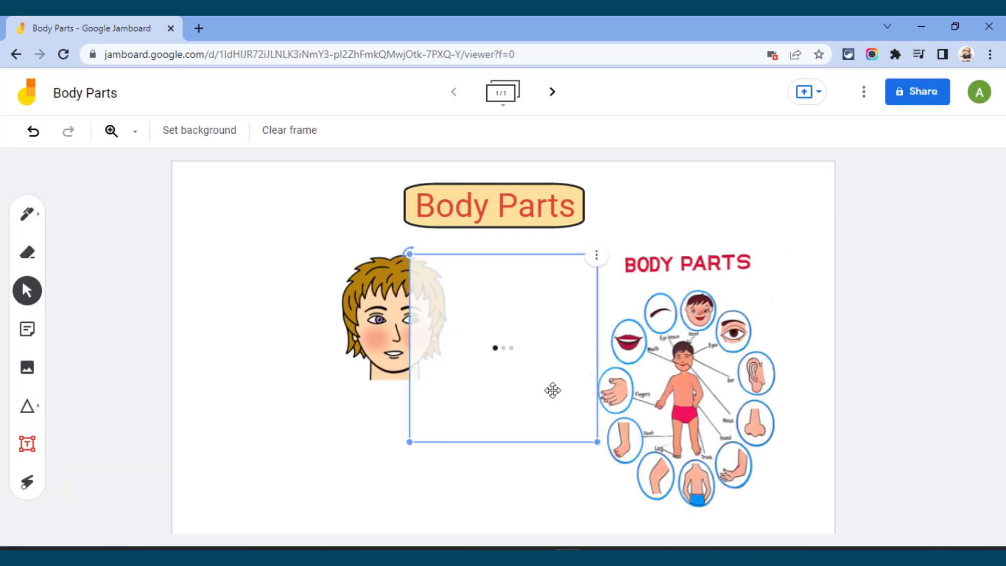
# Step: Shrink the uploaded round logo and place it in the frame's upper left corner
pyautogui.moveTo(413, 281); pyautogui.dragTo(192, 204)
pyautogui.click(228, 269)
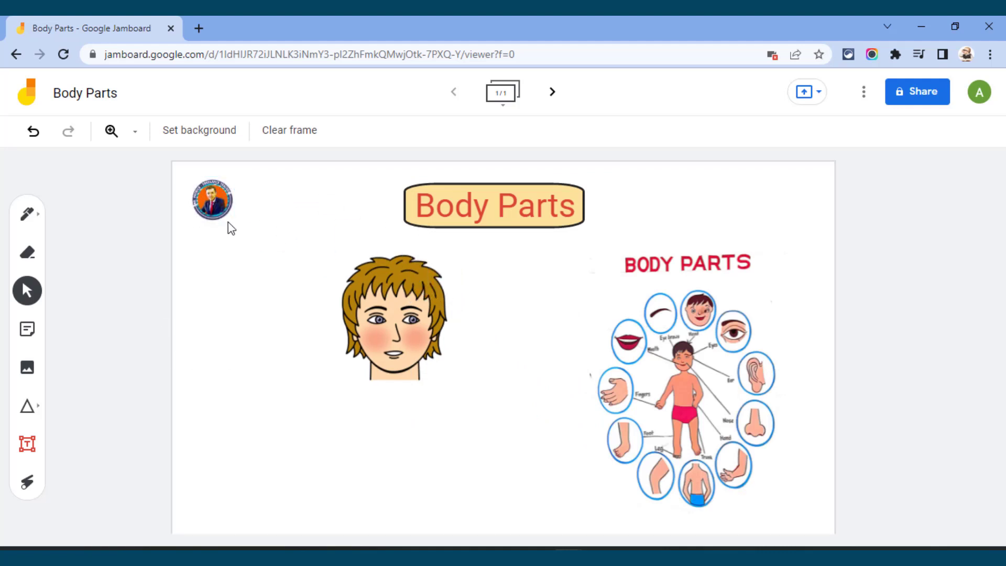
pyautogui.click(216, 198)
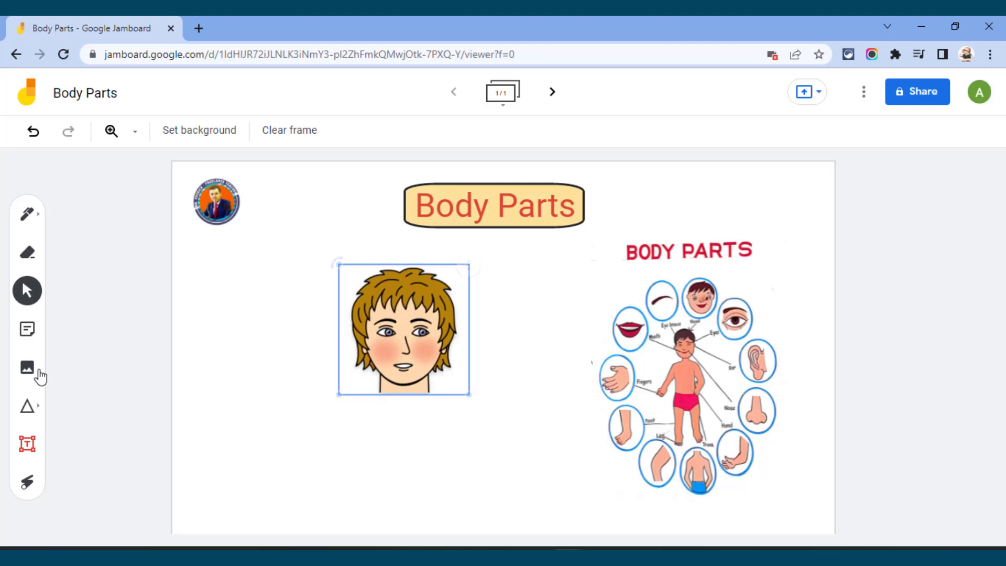
# Step: Look through the Google Image Search and Upload sources for inserting images, and close the dialog without inserting anything
pyautogui.click(28, 369)
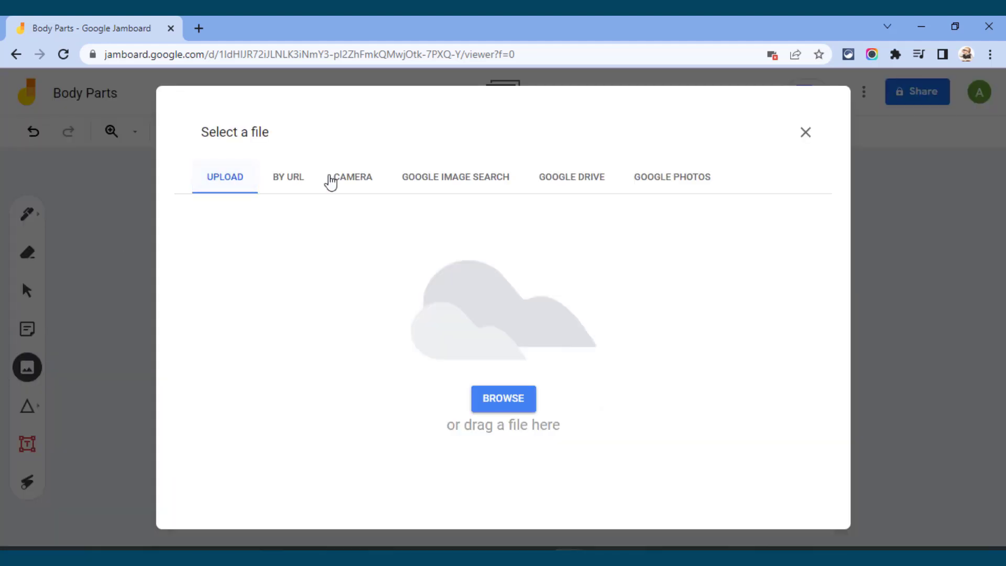
pyautogui.click(442, 184)
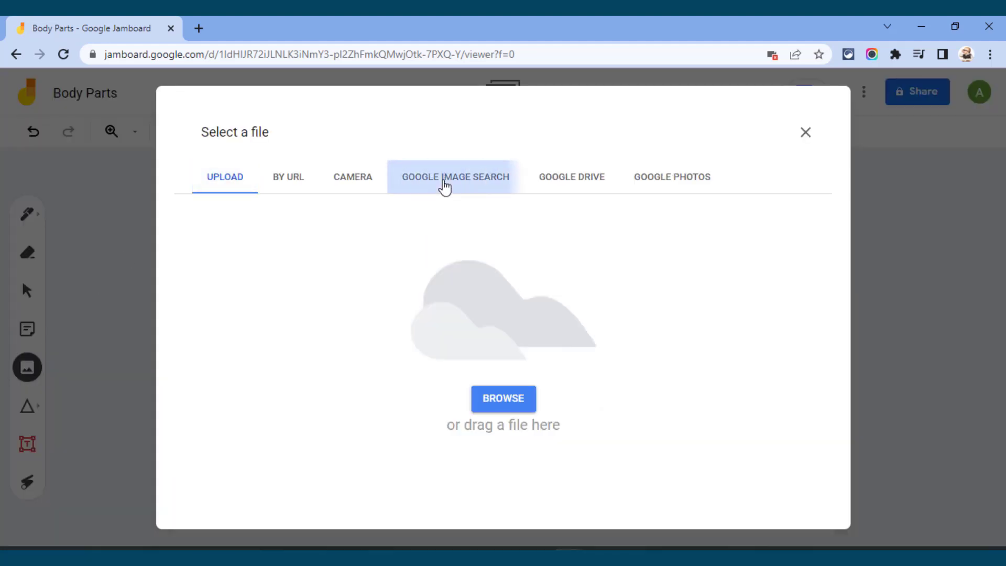
pyautogui.click(246, 181)
pyautogui.click(519, 183)
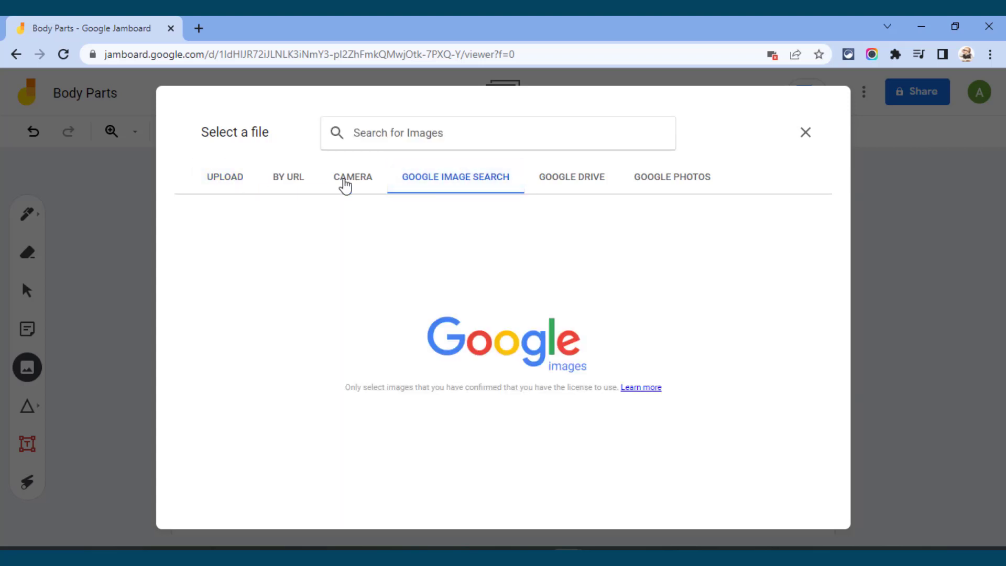
pyautogui.click(244, 183)
pyautogui.click(805, 135)
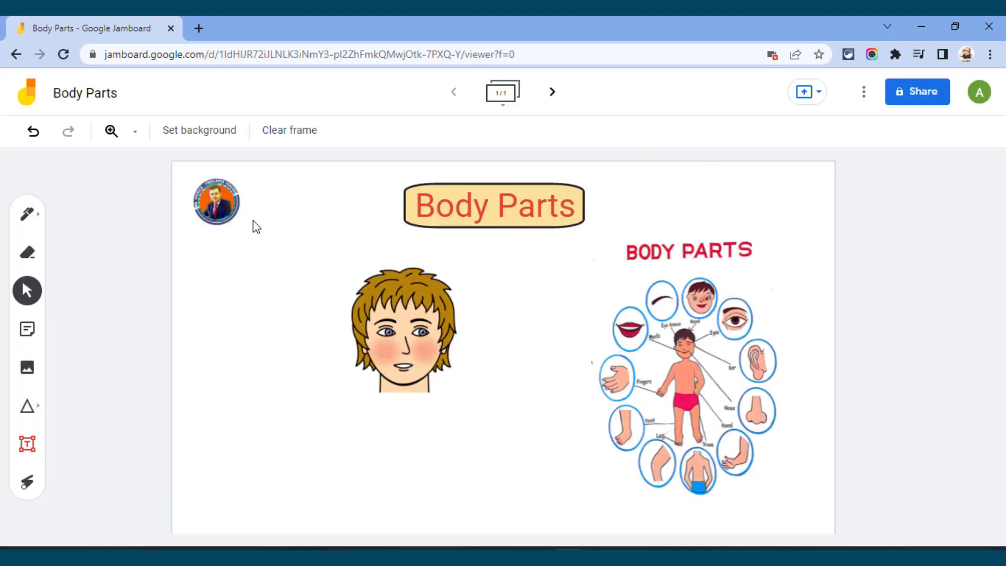
# Step: Create a yellow sticky note with the text "My Face"
pyautogui.click(28, 331)
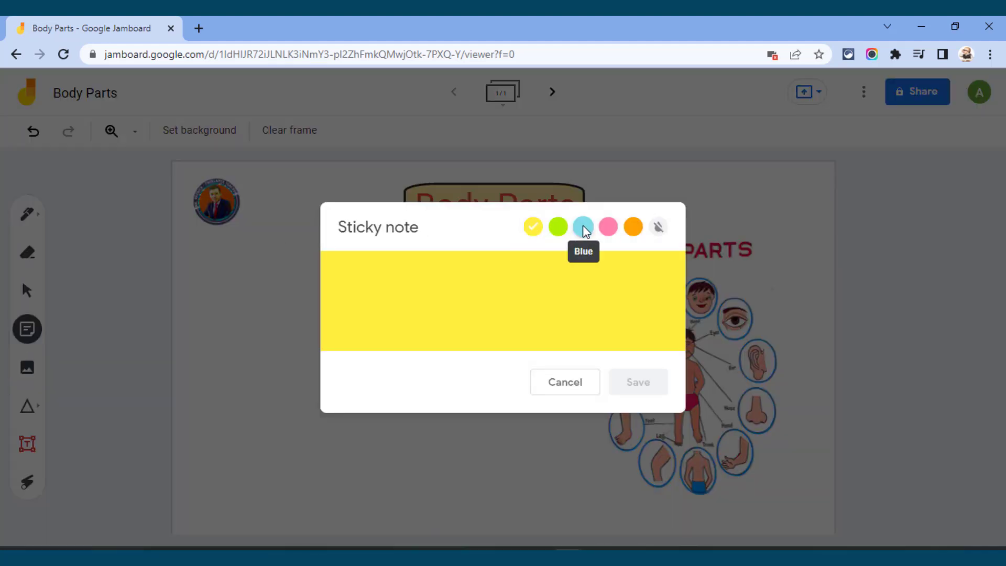
pyautogui.click(659, 227)
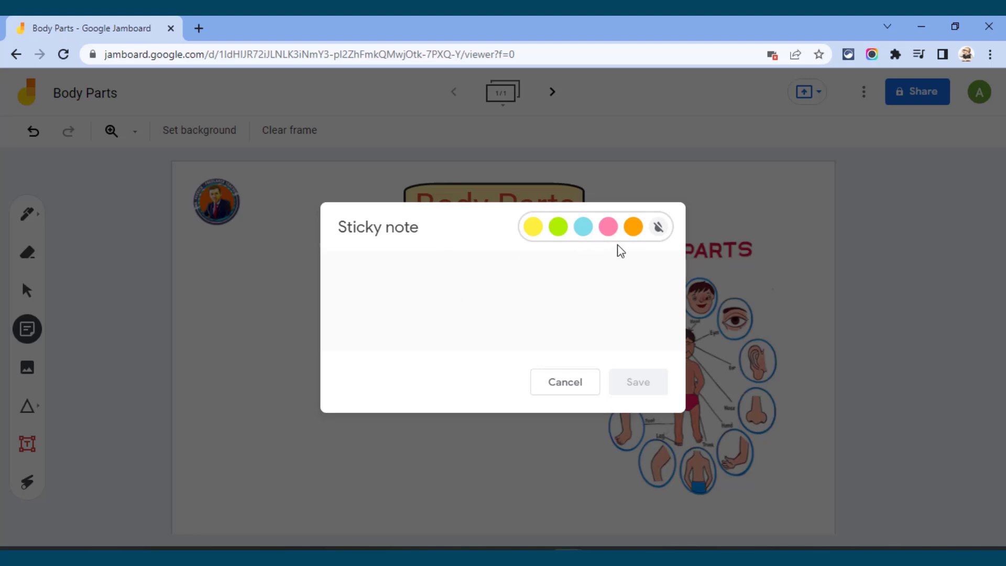
pyautogui.click(538, 228)
pyautogui.write('My Face')
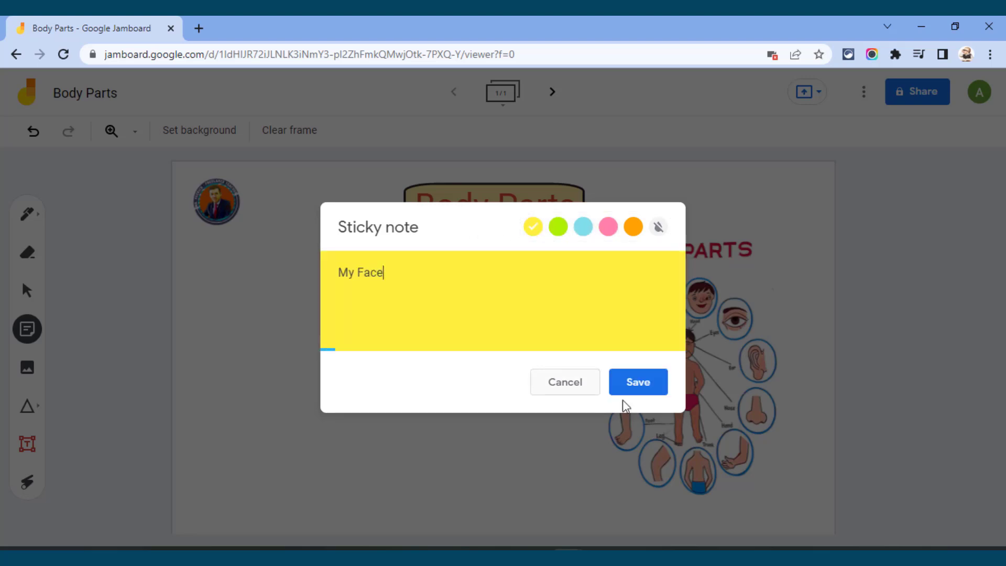
pyautogui.click(631, 387)
pyautogui.click(565, 381)
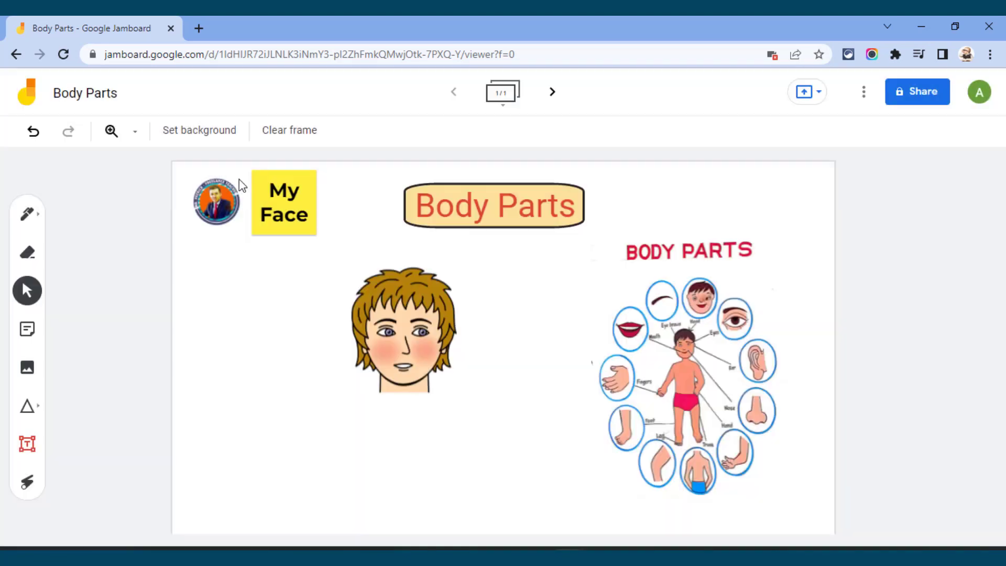
# Step: Move the "My Face" sticky note directly beneath the cartoon face and deselect it
pyautogui.moveTo(281, 210); pyautogui.dragTo(411, 429)
pyautogui.click(404, 390)
pyautogui.click(418, 433)
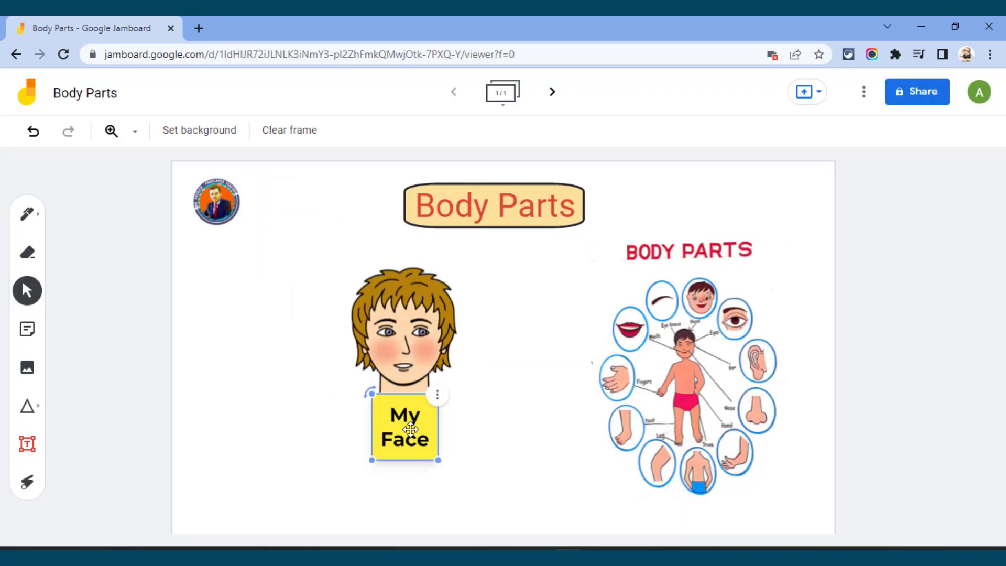
pyautogui.click(419, 372)
pyautogui.click(206, 357)
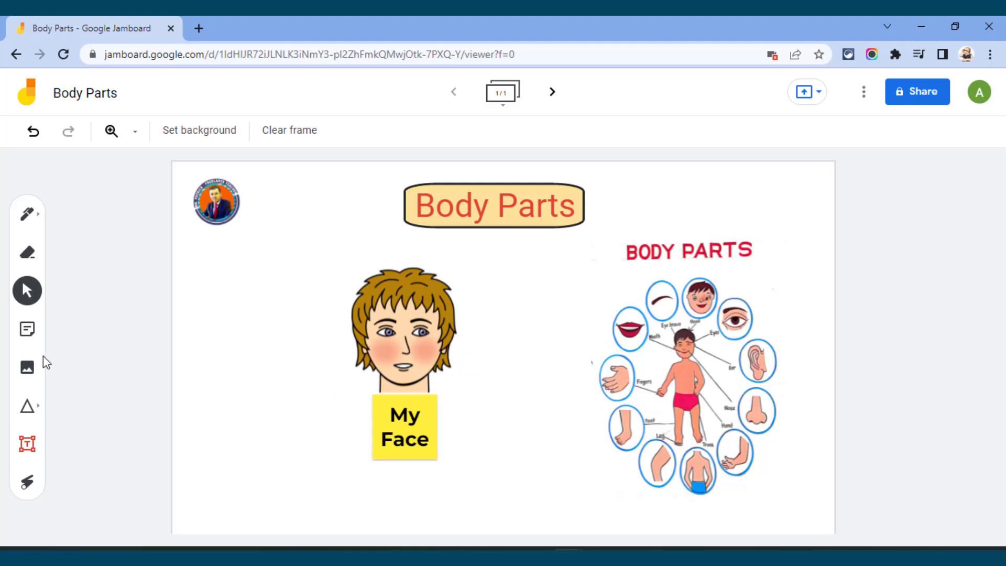
# Step: Create a transparent sticky note with the text "Hello!" beside the cartoon face
pyautogui.click(30, 330)
pyautogui.click(559, 227)
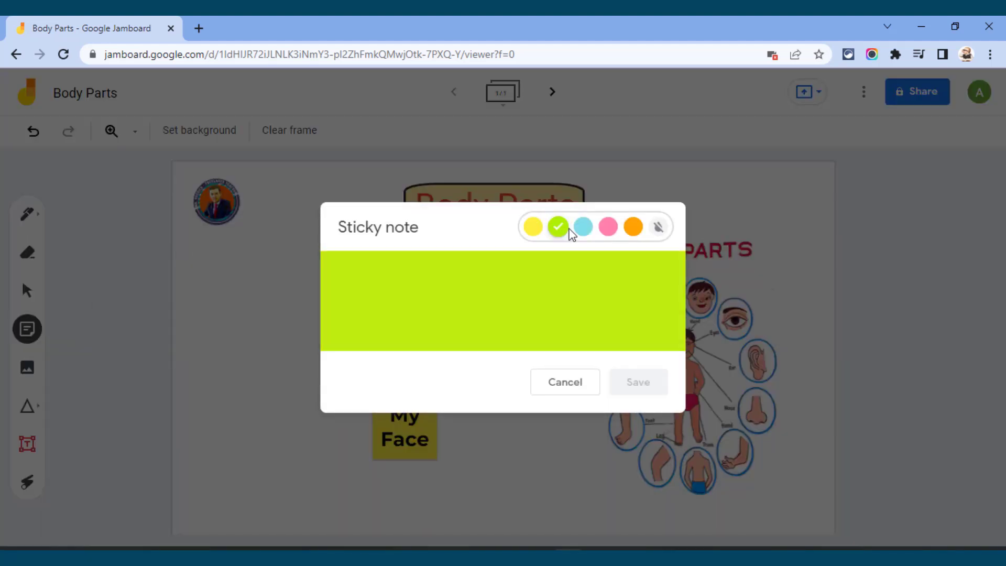
pyautogui.click(608, 227)
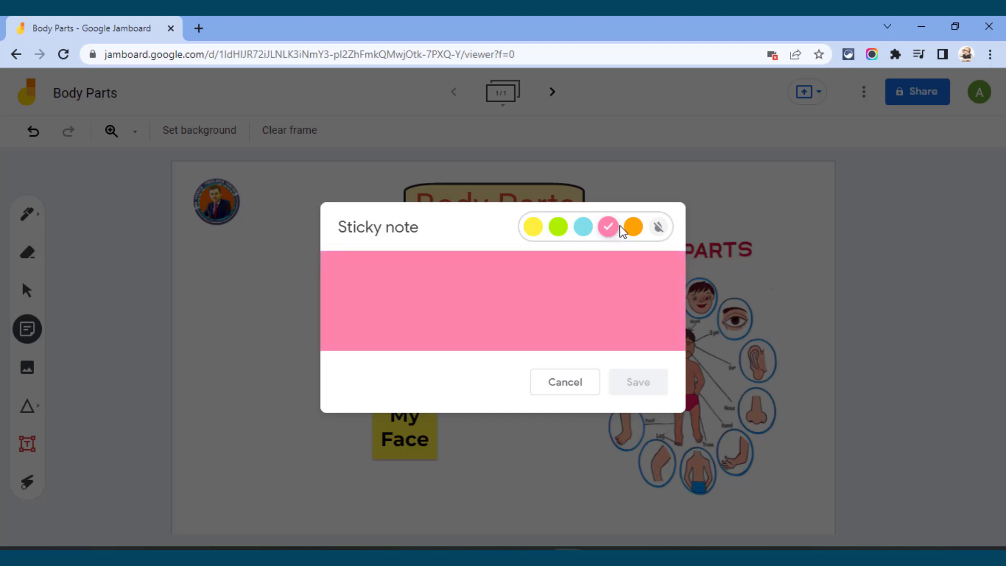
pyautogui.click(658, 226)
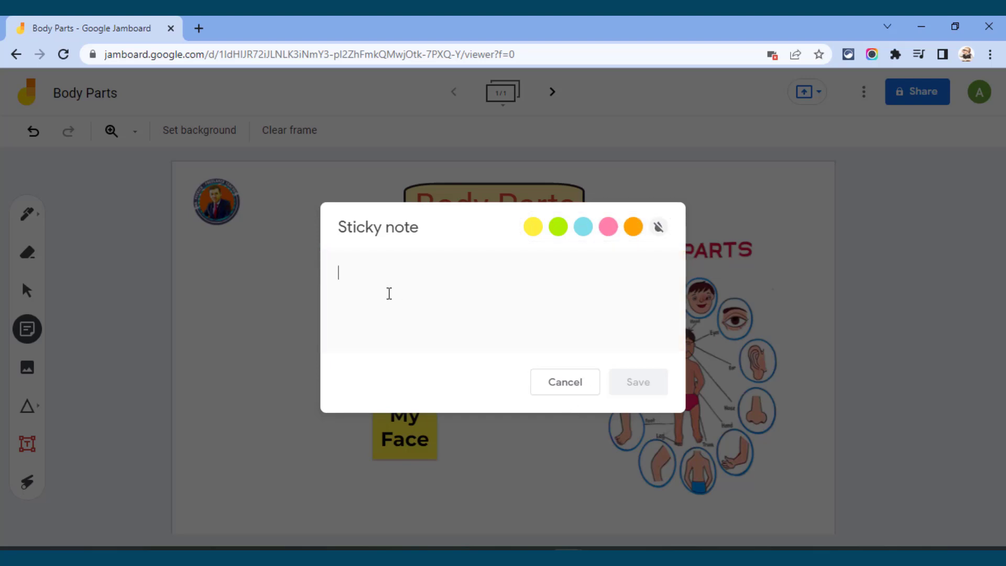
pyautogui.press('Escape')
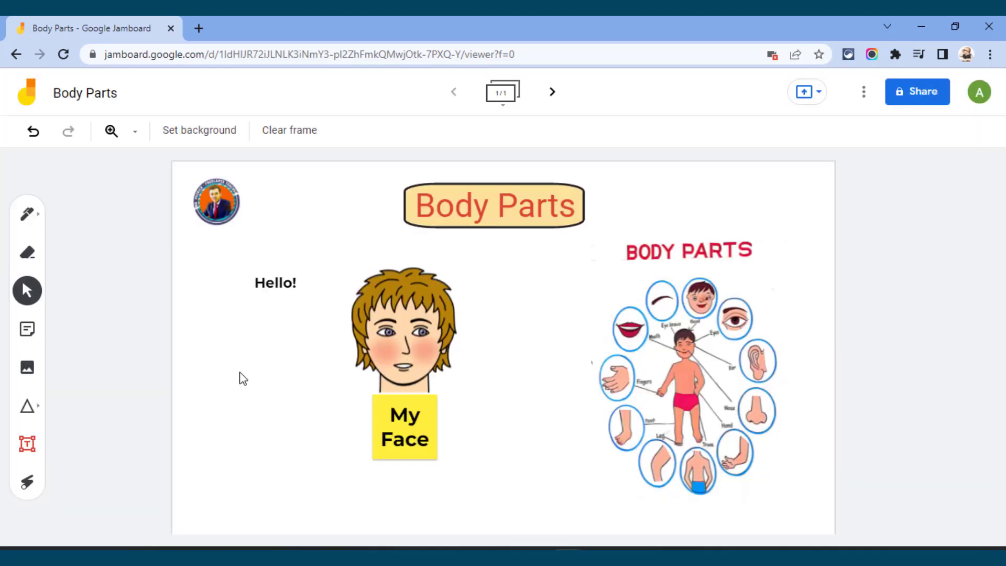
# Step: Move the "Hello!" note slightly to the left and shift the body parts chart slightly up and to the right
pyautogui.click(31, 292)
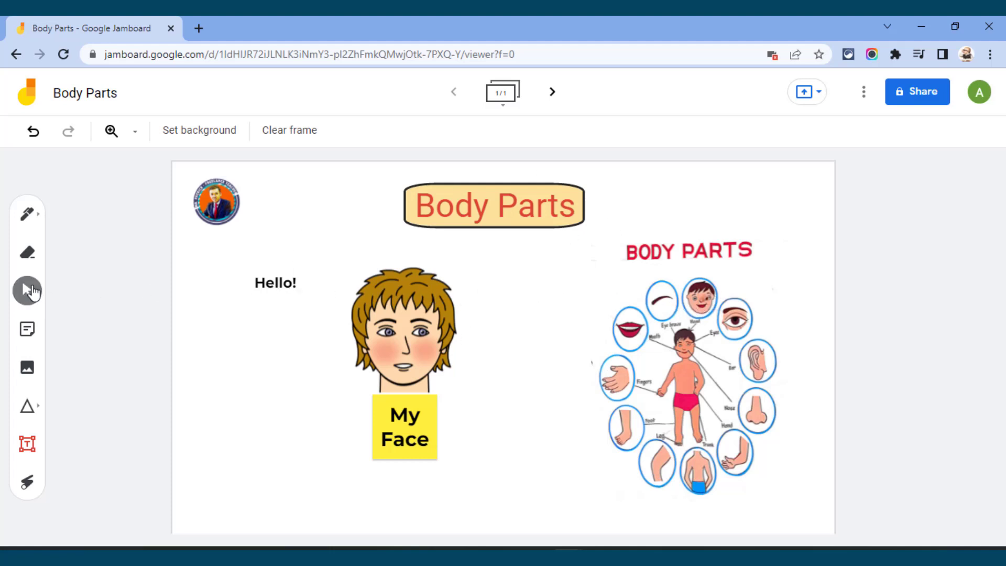
pyautogui.moveTo(262, 284)
pyautogui.mouseDown()
pyautogui.moveTo(330, 255)
pyautogui.moveTo(301, 209)
pyautogui.moveTo(258, 281)
pyautogui.mouseUp()
pyautogui.moveTo(696, 310)
pyautogui.mouseDown()
pyautogui.moveTo(728, 283)
pyautogui.moveTo(704, 299)
pyautogui.moveTo(726, 299)
pyautogui.moveTo(711, 298)
pyautogui.mouseUp()
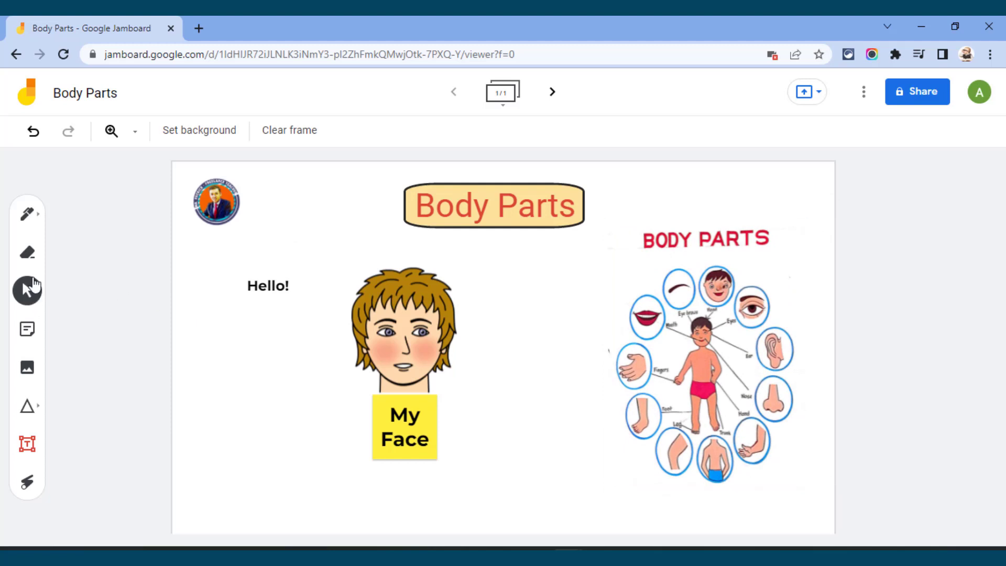
# Step: Handwrite "Today Lesson is about my body" with the red marker below the "Hello!" note, ending beneath the "My Face" note
pyautogui.click(39, 219)
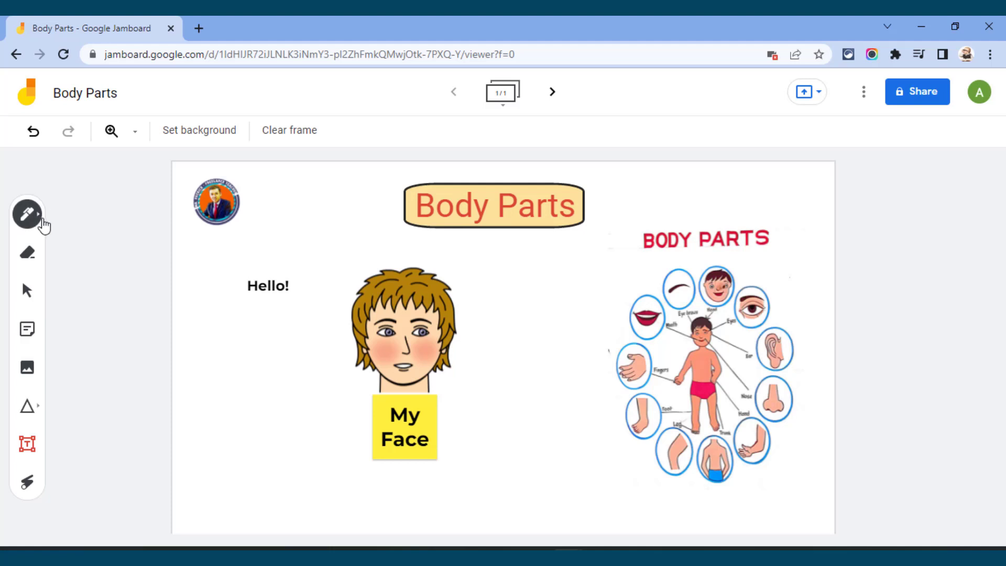
pyautogui.click(39, 220)
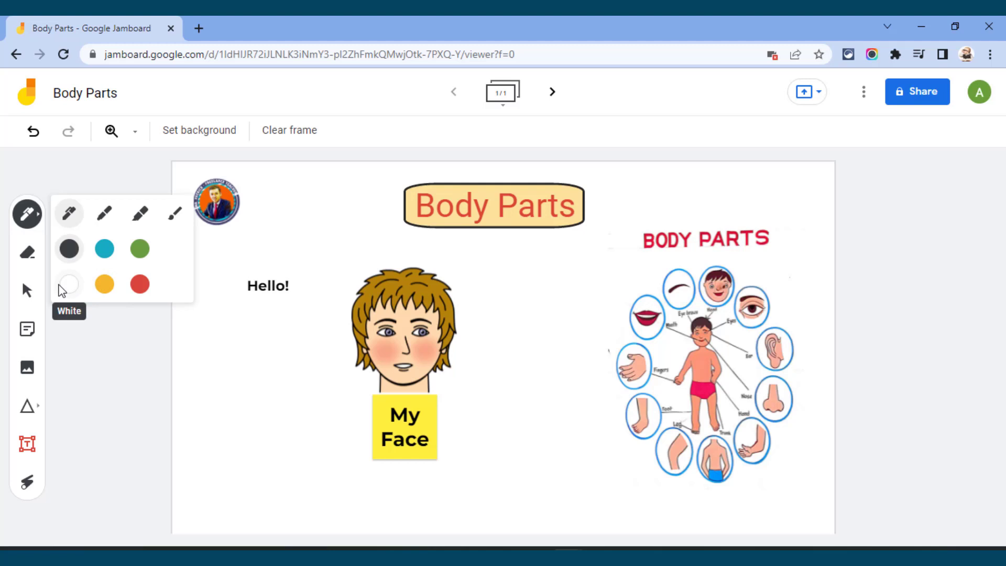
pyautogui.click(106, 217)
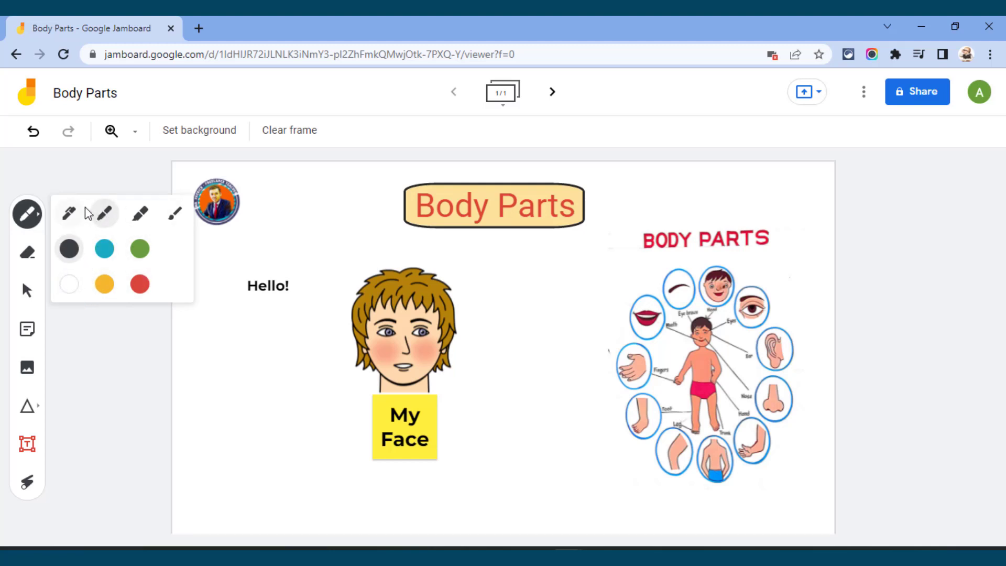
pyautogui.click(140, 283)
pyautogui.moveTo(236, 329)
pyautogui.mouseDown()
pyautogui.moveTo(237, 348)
pyautogui.moveTo(252, 321)
pyautogui.mouseUp()
pyautogui.moveTo(252, 332); pyautogui.dragTo(253, 332)
pyautogui.moveTo(264, 330); pyautogui.dragTo(283, 346)
pyautogui.moveTo(234, 373); pyautogui.dragTo(252, 384)
pyautogui.moveTo(253, 379); pyautogui.dragTo(305, 360)
pyautogui.moveTo(268, 413); pyautogui.dragTo(273, 422)
pyautogui.moveTo(280, 456); pyautogui.dragTo(315, 414)
pyautogui.moveTo(316, 399)
pyautogui.mouseDown()
pyautogui.moveTo(327, 426)
pyautogui.moveTo(330, 409)
pyautogui.mouseUp()
pyautogui.moveTo(295, 490)
pyautogui.mouseDown()
pyautogui.moveTo(326, 464)
pyautogui.moveTo(335, 493)
pyautogui.mouseUp()
pyautogui.moveTo(354, 487)
pyautogui.mouseDown()
pyautogui.moveTo(392, 471)
pyautogui.moveTo(388, 490)
pyautogui.mouseUp()
# Step: Handwrite "Hello!" with the red pen between the round logo and the Body Parts title
pyautogui.click(27, 213)
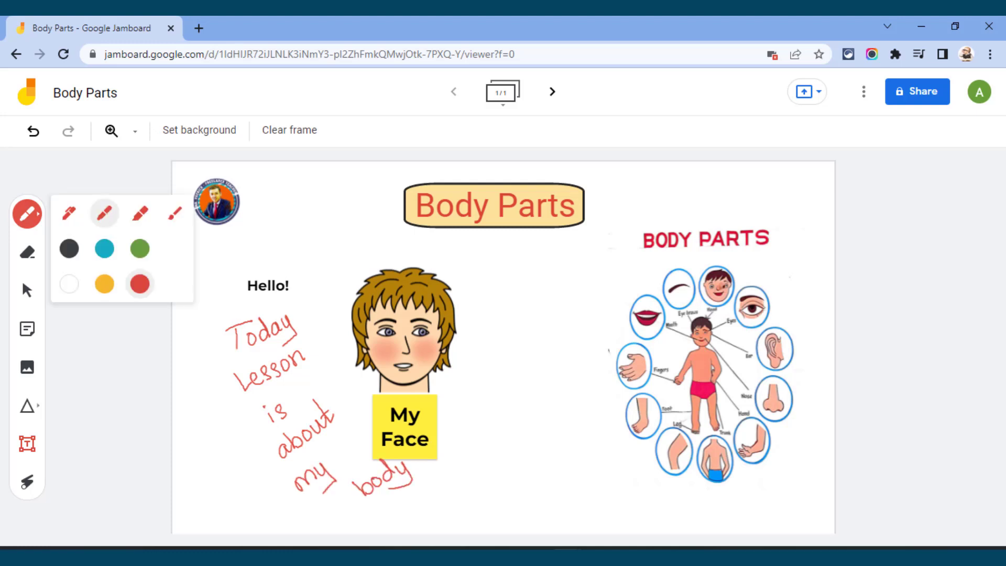
pyautogui.click(69, 212)
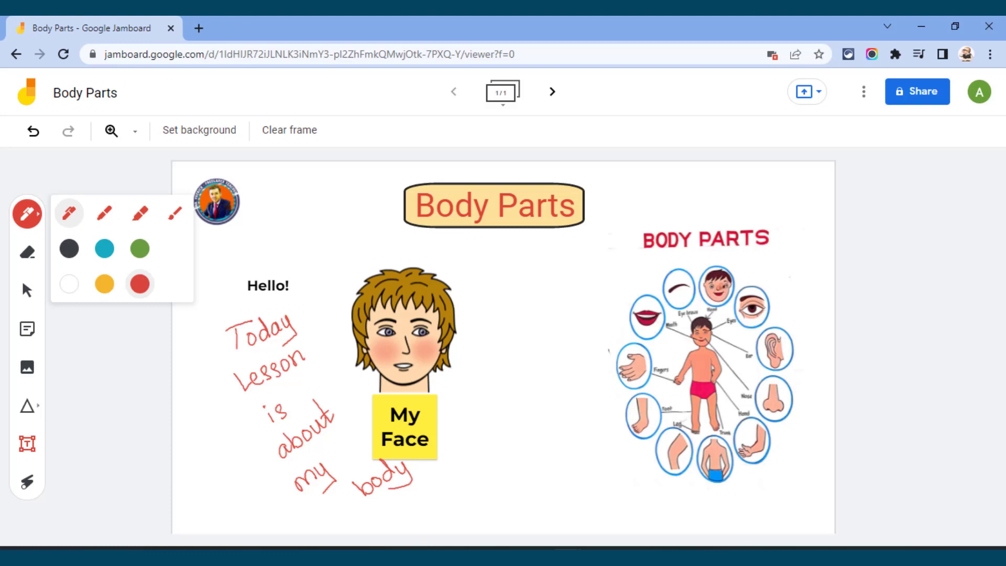
pyautogui.click(286, 210)
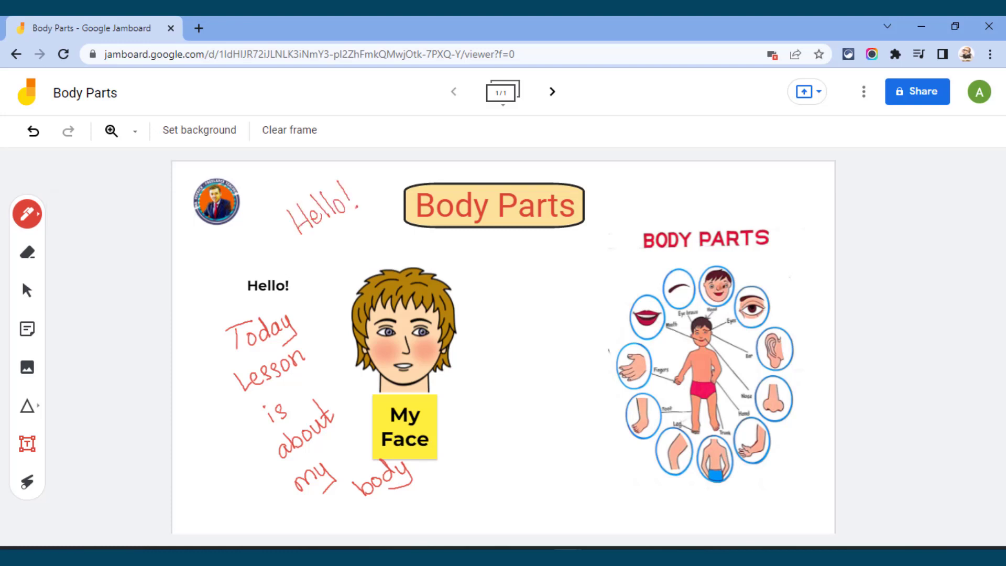
# Step: Mark the "Hello!" note and the heading of the body parts chart with the red highlighter
pyautogui.click(26, 213)
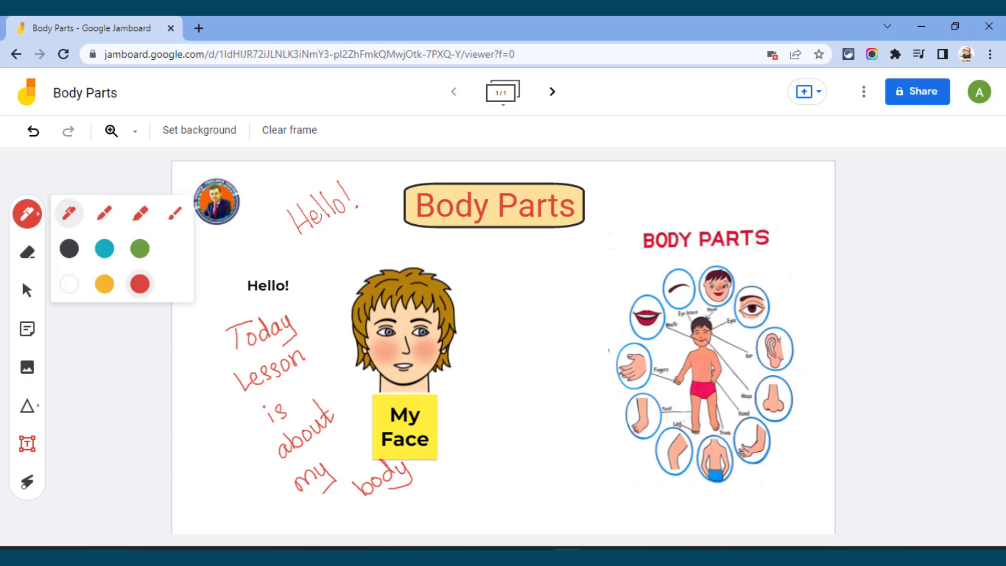
pyautogui.click(139, 212)
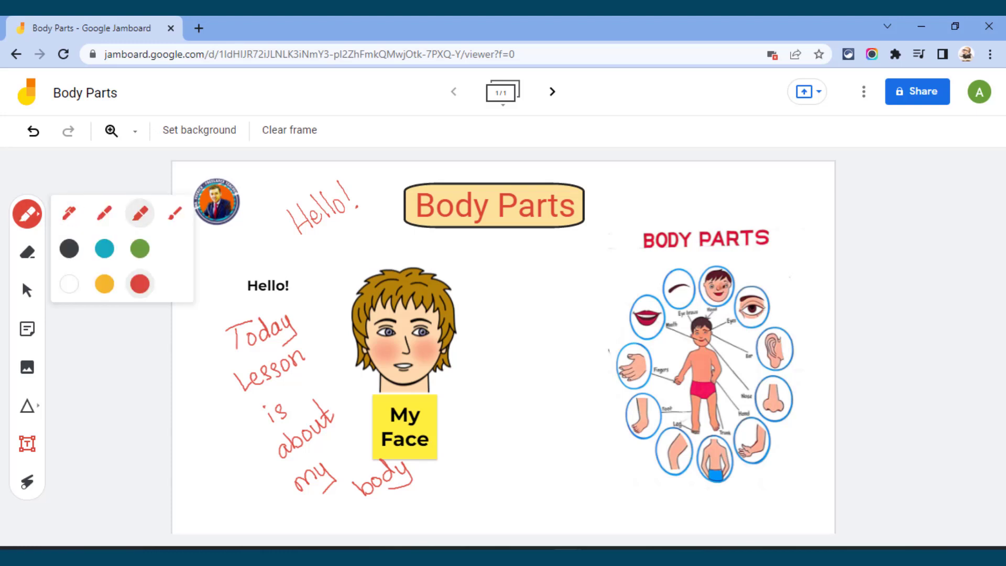
pyautogui.moveTo(244, 283); pyautogui.dragTo(291, 290)
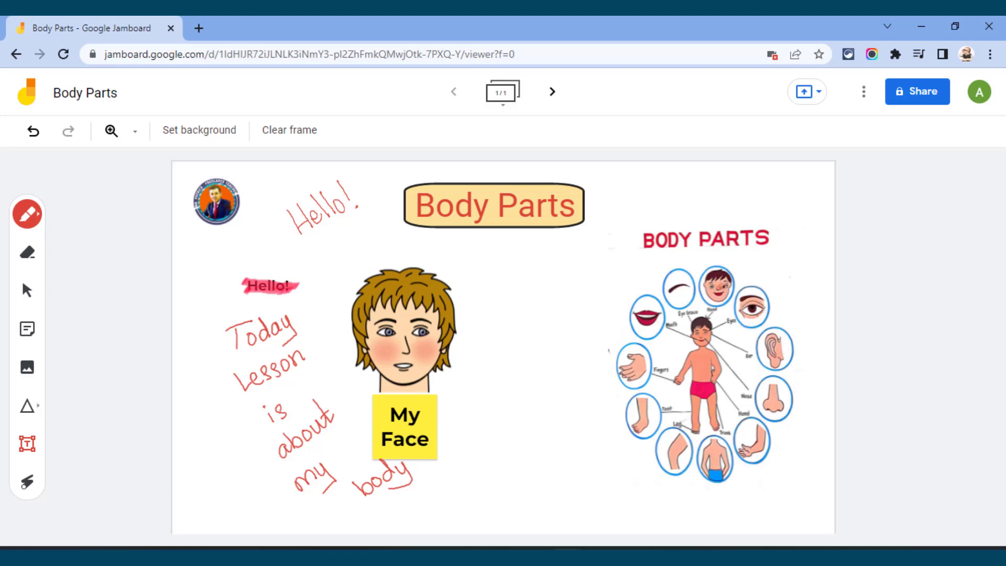
pyautogui.moveTo(643, 240); pyautogui.dragTo(775, 227)
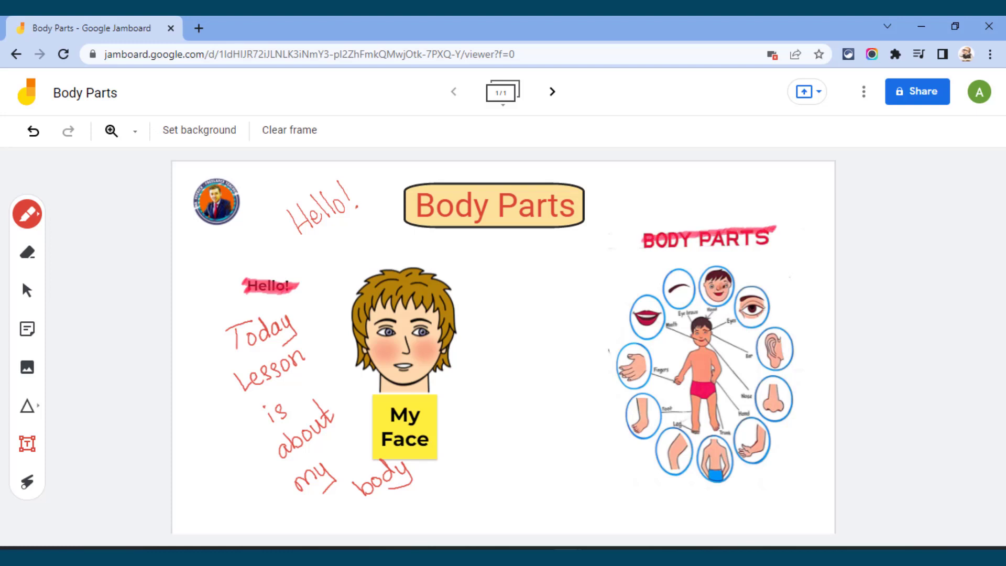
# Step: Paint red brush strokes on the cartoon face's cheeks, and switch the drawing tool back to the pen
pyautogui.click(27, 214)
pyautogui.click(175, 213)
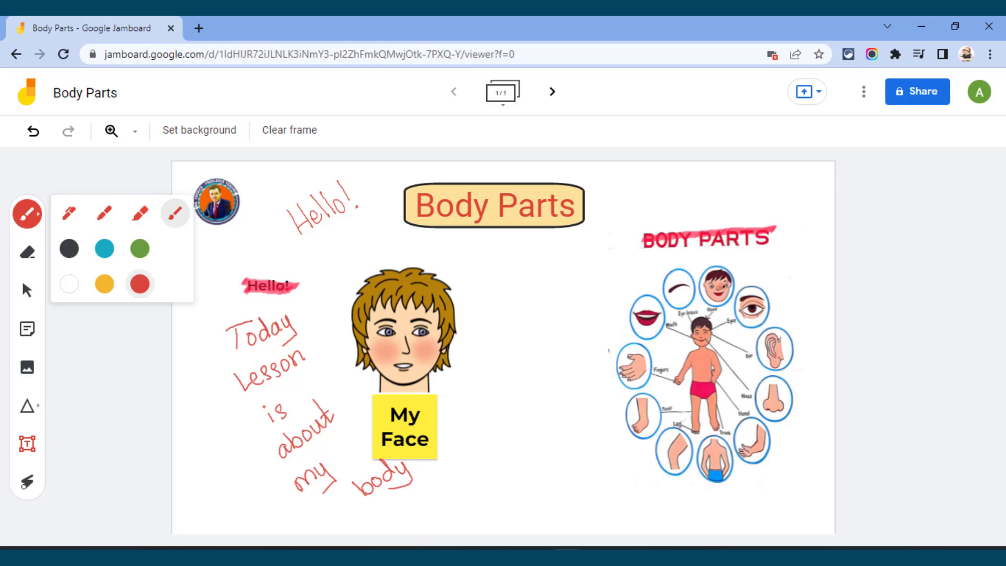
pyautogui.click(424, 348)
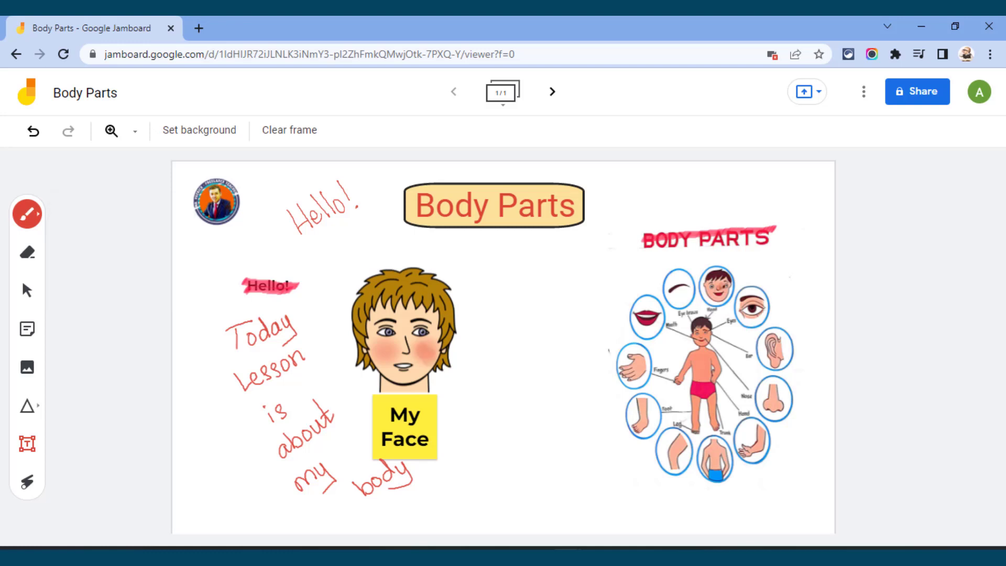
pyautogui.moveTo(387, 350); pyautogui.dragTo(385, 363)
pyautogui.click(27, 214)
pyautogui.click(69, 213)
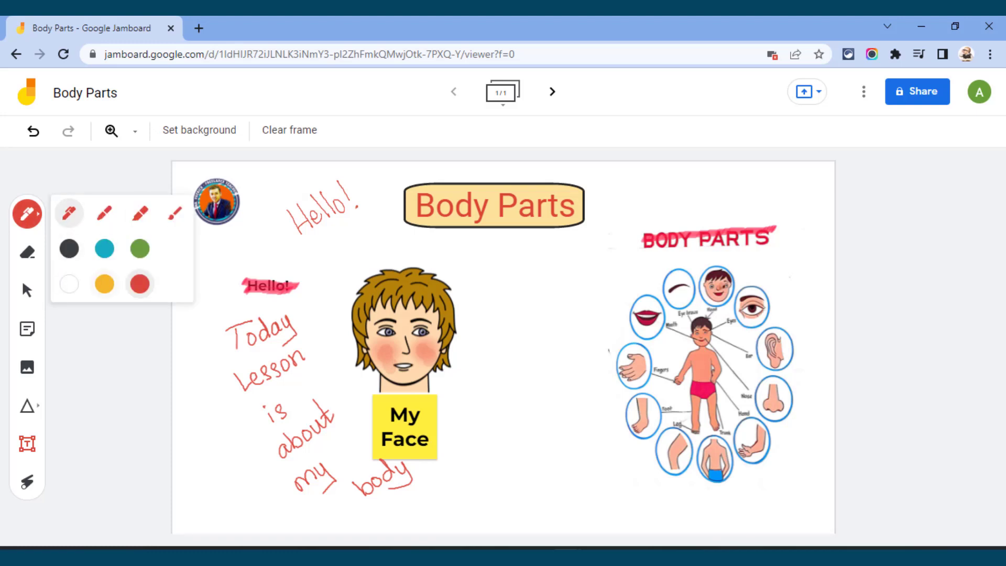
pyautogui.click(28, 213)
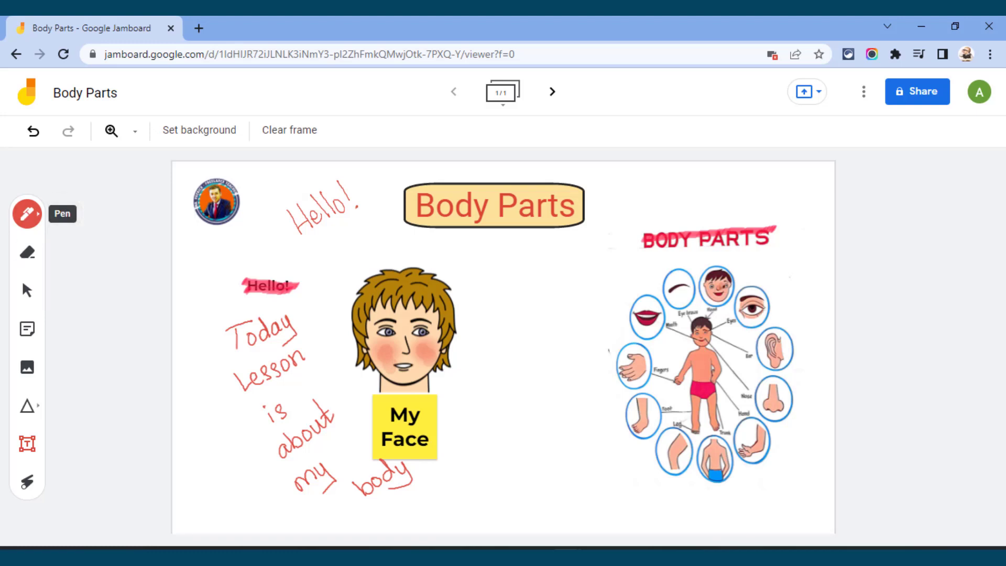
# Step: Erase the handwritten "Hello!" and the red highlighting over the "Hello!" note and the chart's heading
pyautogui.click(28, 252)
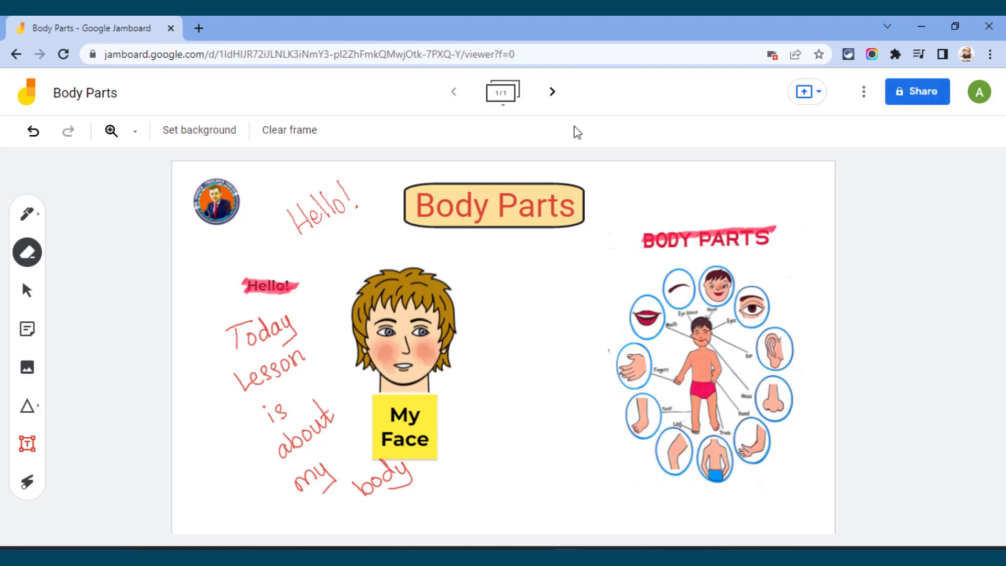
pyautogui.moveTo(295, 228)
pyautogui.mouseDown()
pyautogui.moveTo(304, 226)
pyautogui.moveTo(296, 206)
pyautogui.moveTo(330, 215)
pyautogui.moveTo(313, 191)
pyautogui.moveTo(320, 235)
pyautogui.moveTo(331, 194)
pyautogui.moveTo(269, 282)
pyautogui.moveTo(788, 222)
pyautogui.mouseUp()
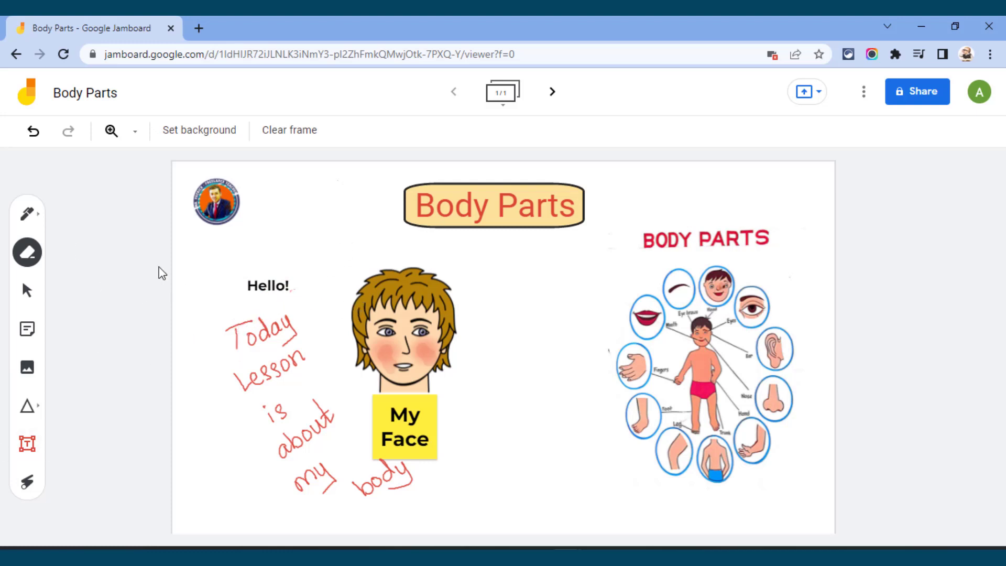
# Step: Delete the transparent "Hello!" sticky note and reactivate the red pen
pyautogui.click(28, 294)
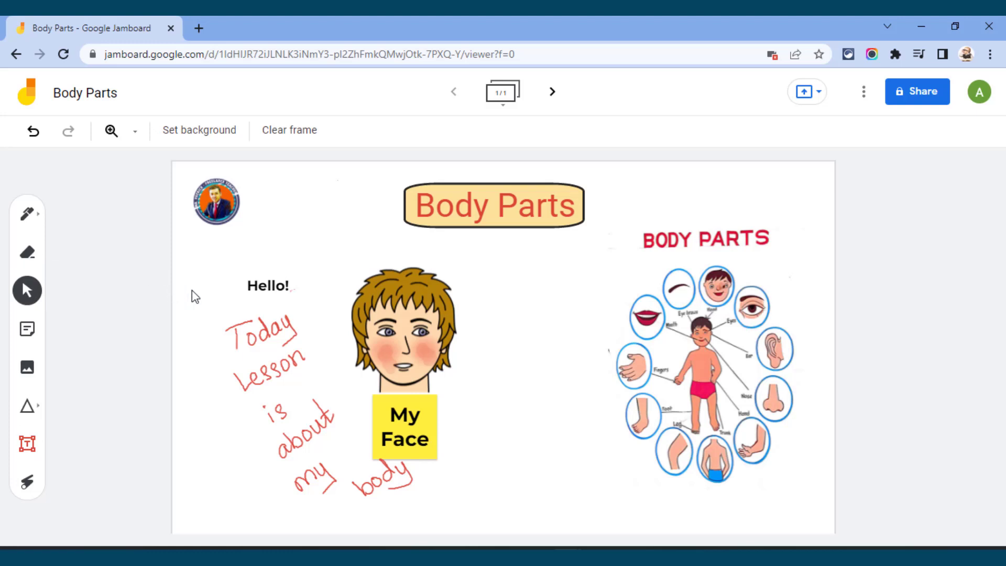
pyautogui.click(254, 289)
pyautogui.press('Delete')
pyautogui.click(28, 214)
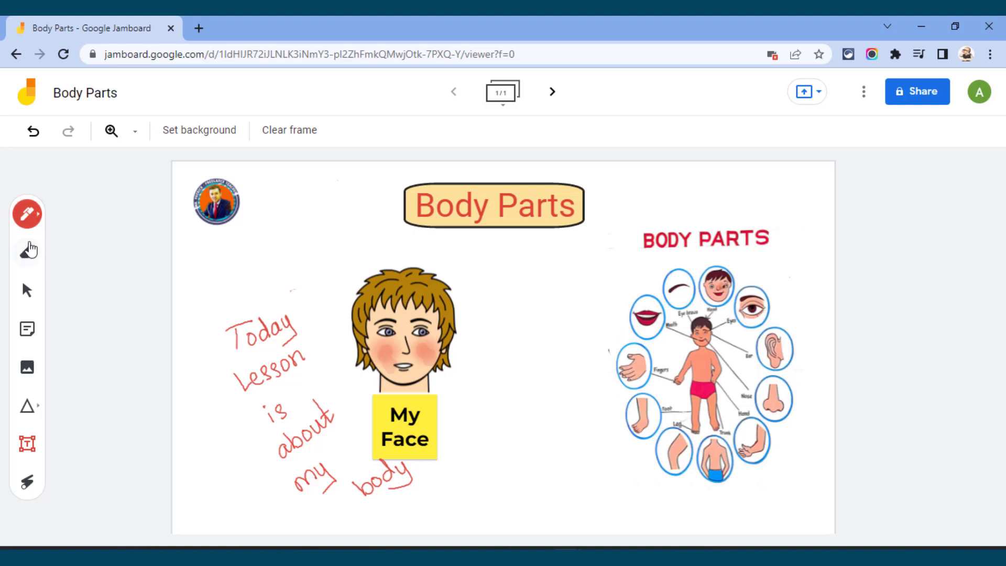